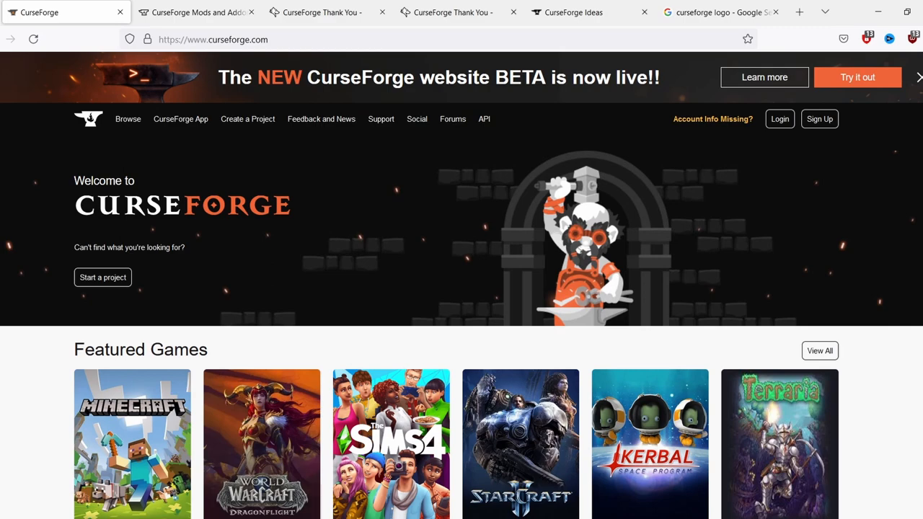
scroll(461, 288, down, 3)
scroll(462, 289, down, 2)
scroll(462, 288, down, 1)
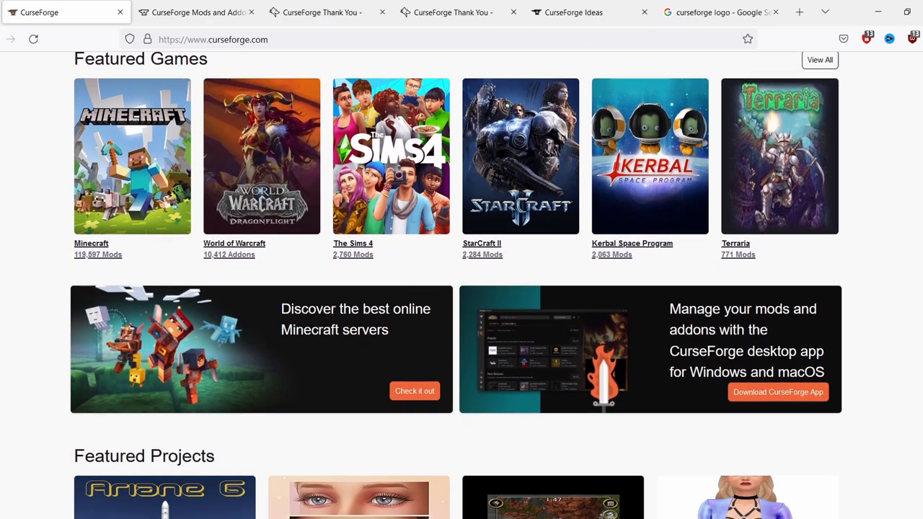
scroll(462, 288, down, 2)
scroll(461, 288, down, 2)
scroll(461, 288, down, 1)
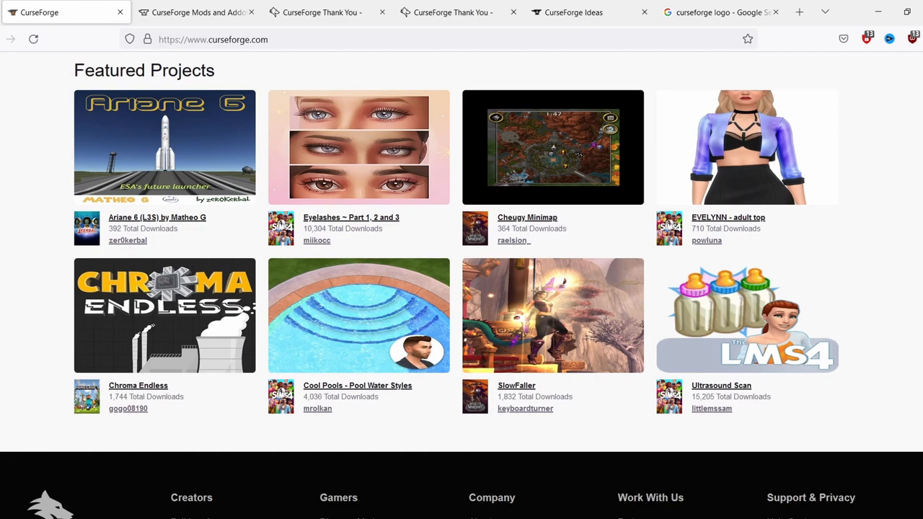
scroll(462, 288, up, 3)
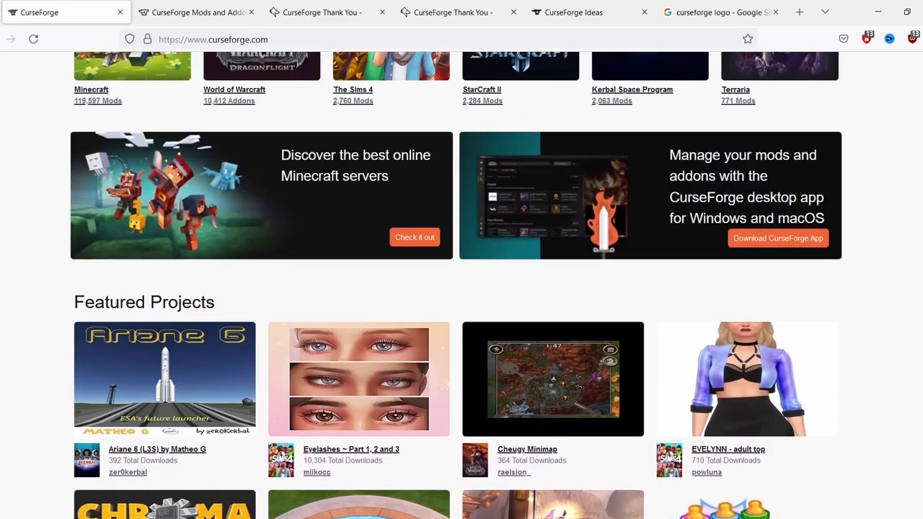
scroll(462, 289, up, 3)
- Open The Sims 4 mods listing from the homepage's featured games
click(401, 244)
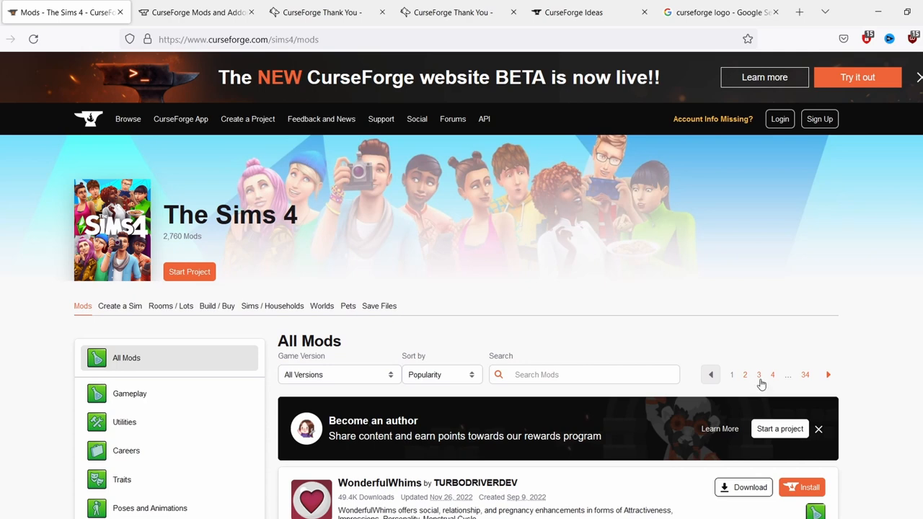
scroll(757, 382, down, 2)
scroll(759, 356, down, 4)
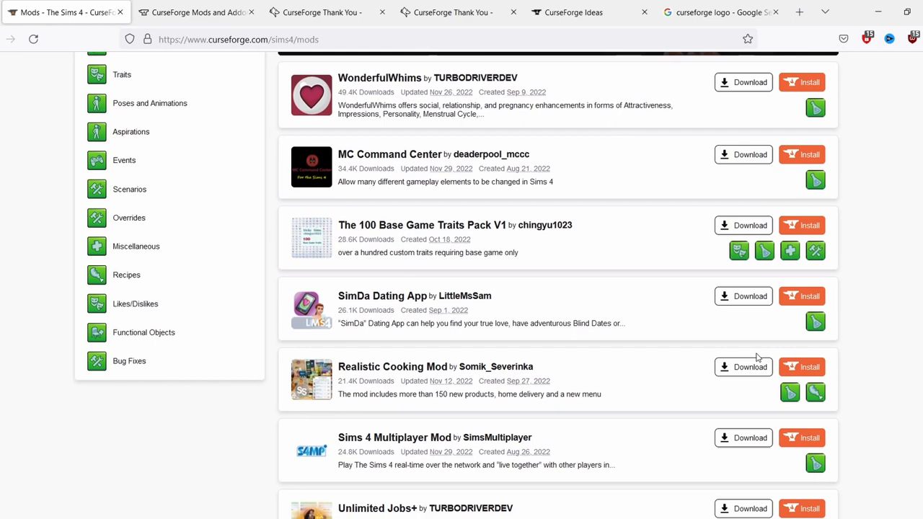
scroll(758, 357, down, 6)
scroll(758, 357, down, 1)
scroll(758, 357, down, 2)
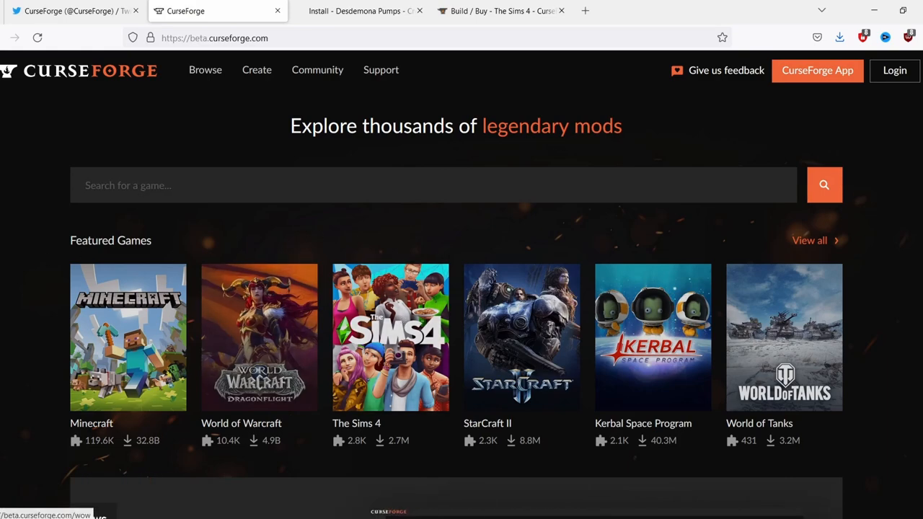
scroll(406, 318, down, 4)
scroll(464, 359, down, 4)
scroll(462, 289, down, 5)
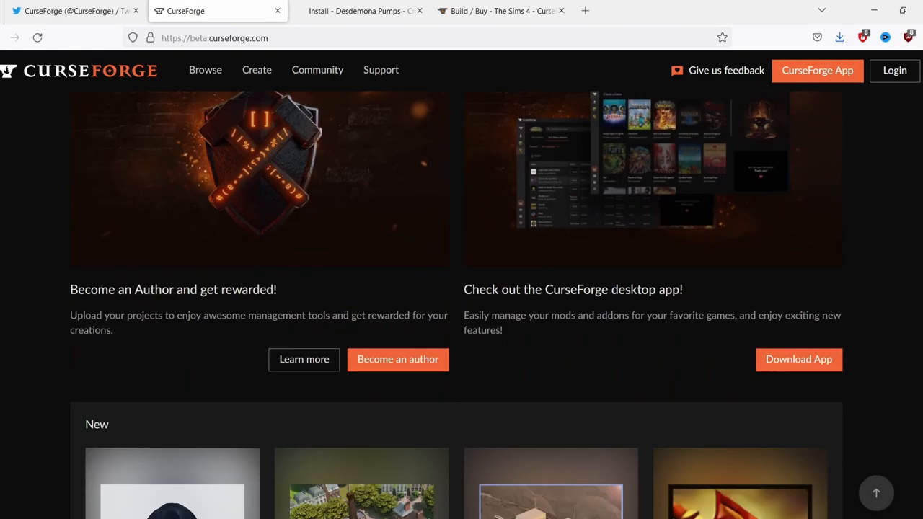
scroll(461, 289, down, 5)
scroll(462, 289, down, 4)
scroll(462, 289, down, 3)
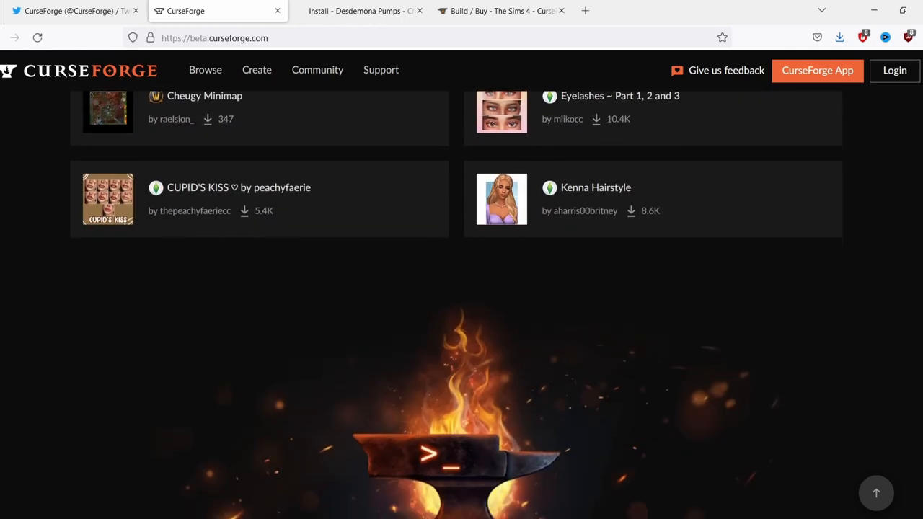
scroll(462, 288, down, 4)
scroll(462, 289, down, 4)
scroll(462, 289, up, 4)
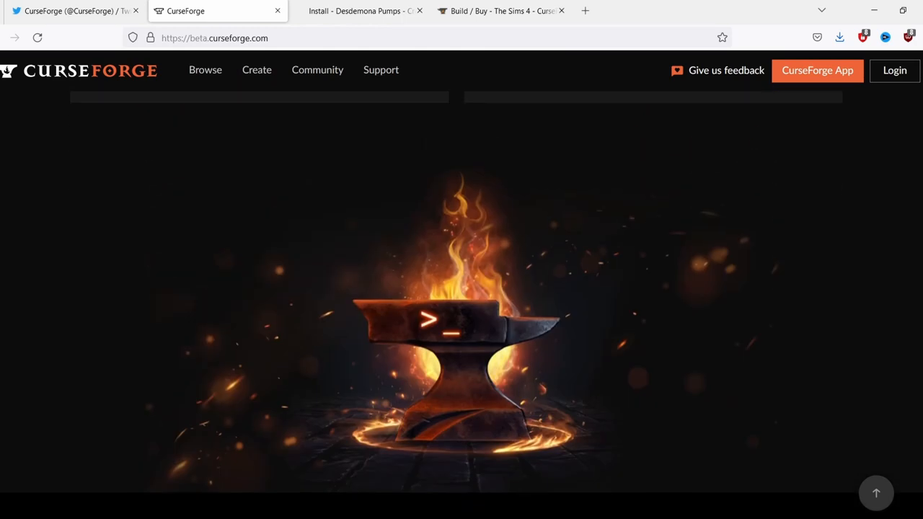
scroll(462, 288, up, 5)
scroll(462, 289, up, 4)
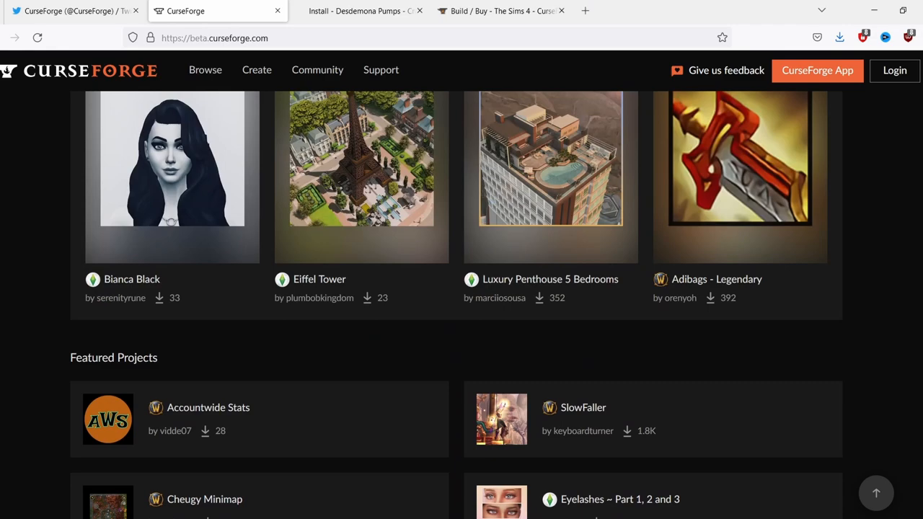
scroll(462, 288, up, 4)
scroll(462, 289, up, 4)
scroll(462, 289, up, 5)
scroll(461, 288, up, 5)
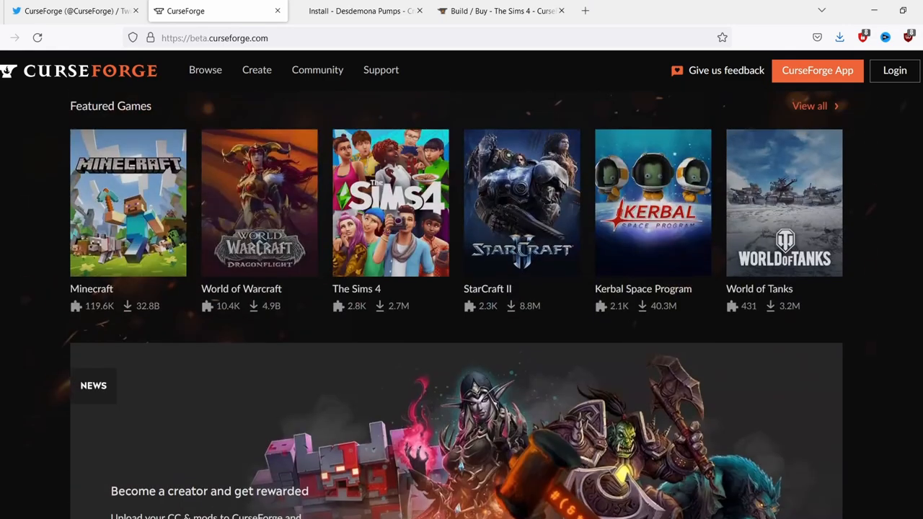
- Go to The Sims 4 Mods page and briefly view the mod categories list
click(369, 229)
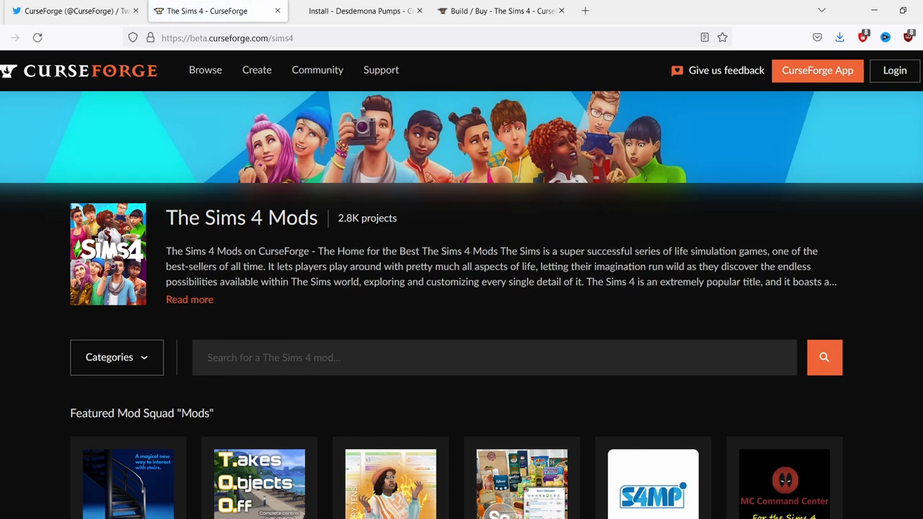
scroll(216, 288, down, 2)
scroll(152, 272, down, 1)
click(117, 222)
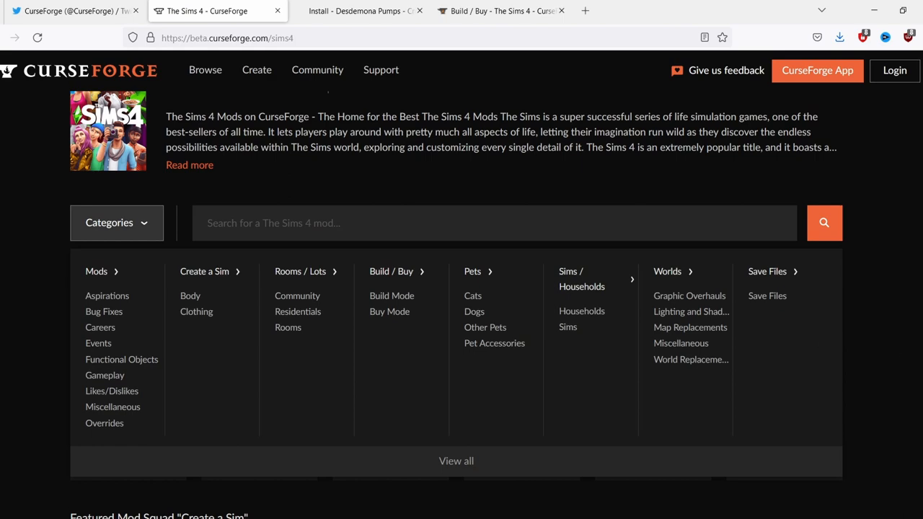
key(Escape)
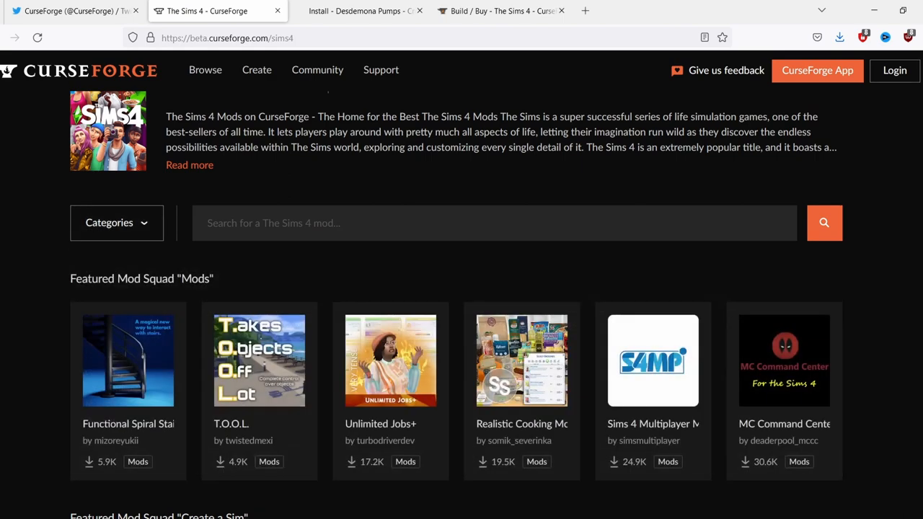
scroll(461, 288, down, 3)
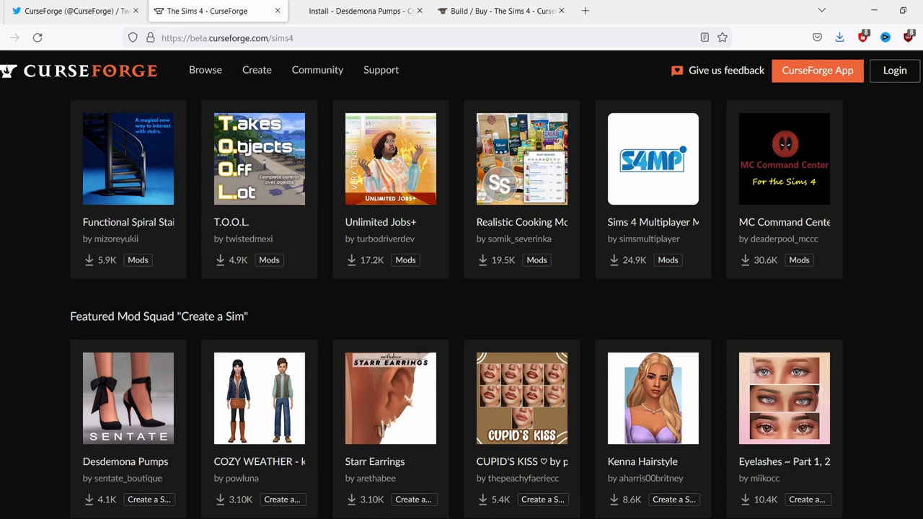
- Download the Functional Spiral Staircases mod file directly from its Install options
mouse_move(128, 187)
click(127, 159)
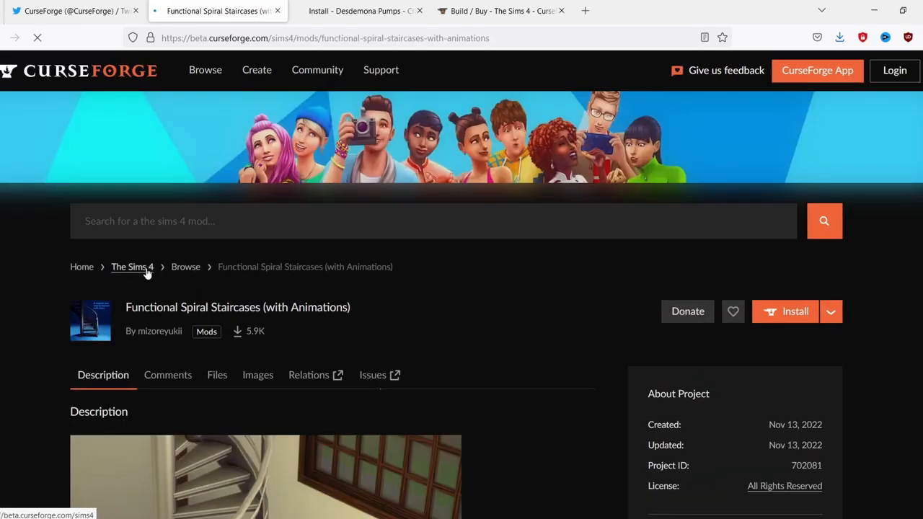
scroll(63, 348, down, 3)
scroll(232, 250, up, 2)
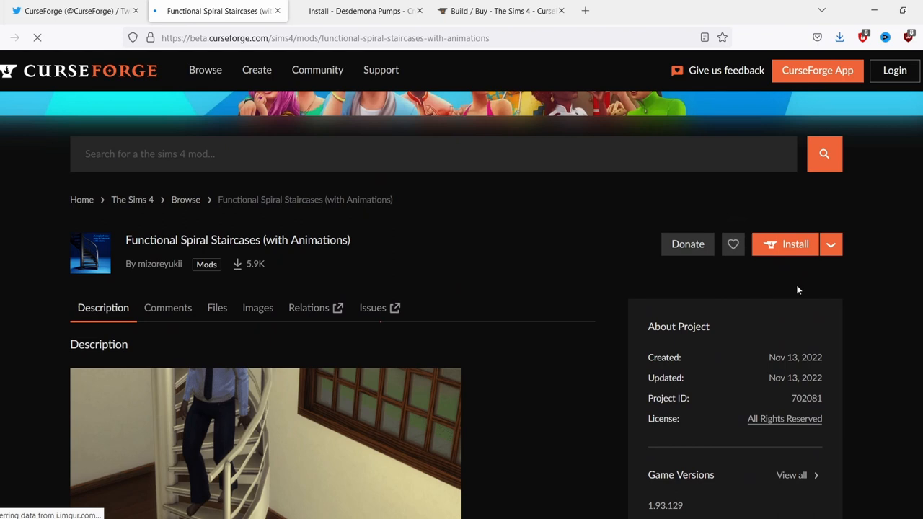
click(831, 244)
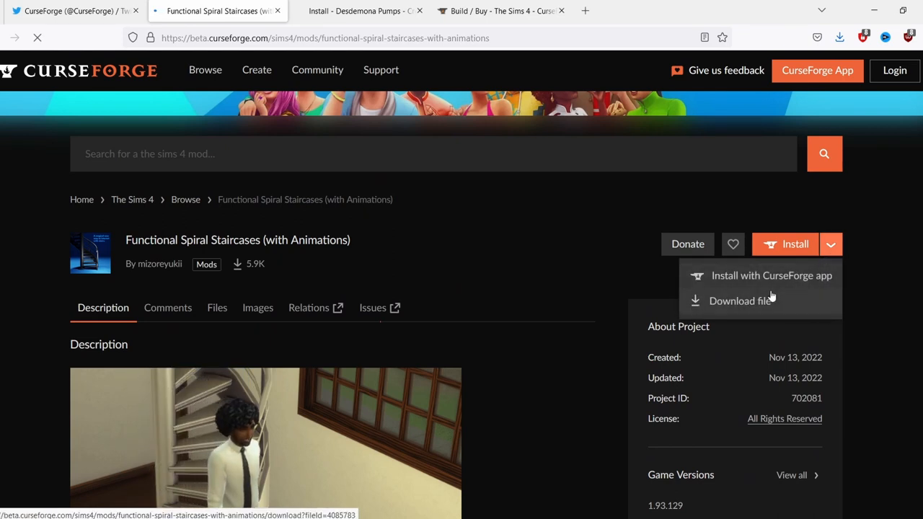
click(740, 301)
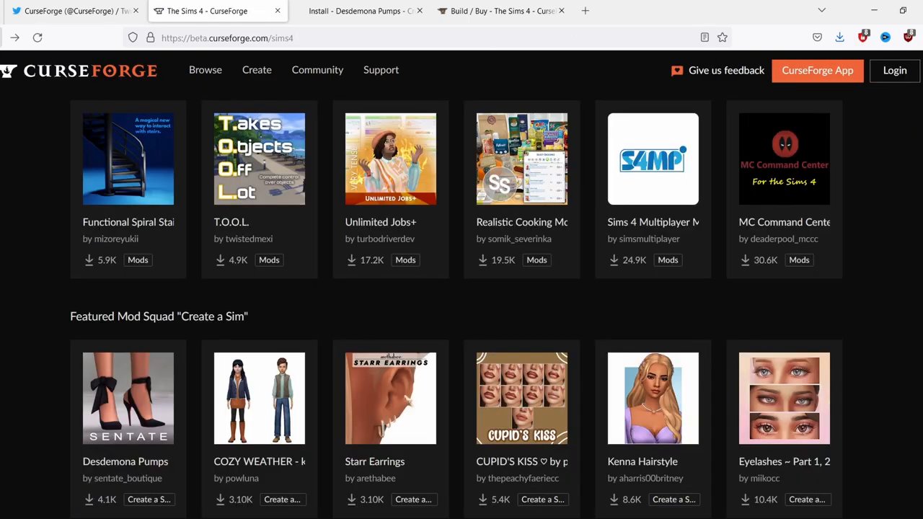
scroll(225, 266, up, 6)
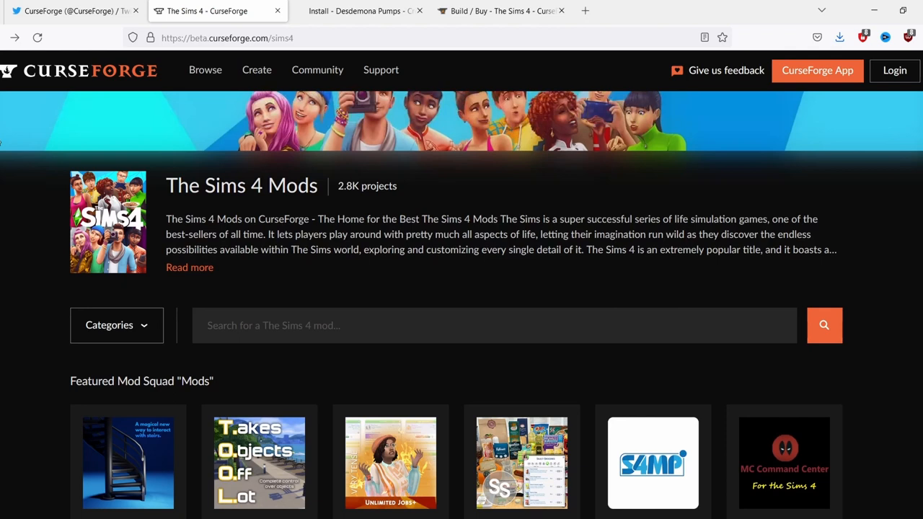
click(245, 357)
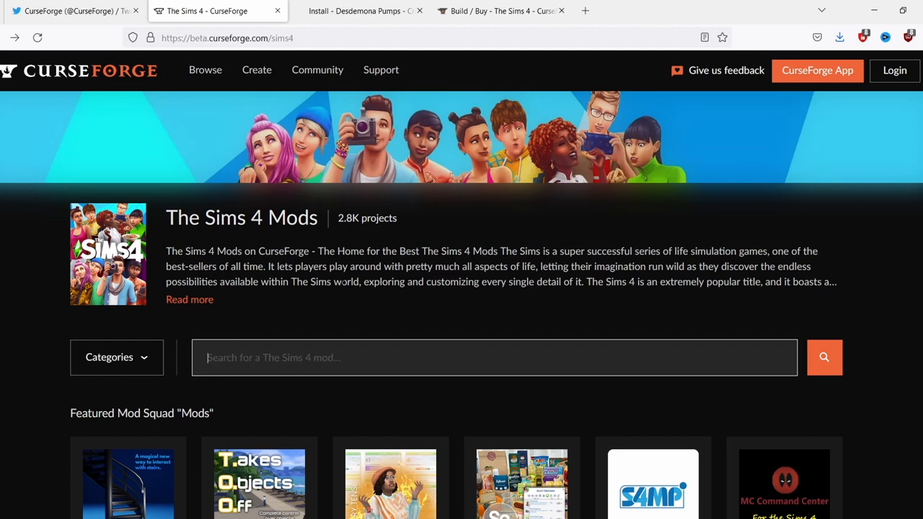
scroll(339, 299, down, 2)
scroll(339, 289, down, 3)
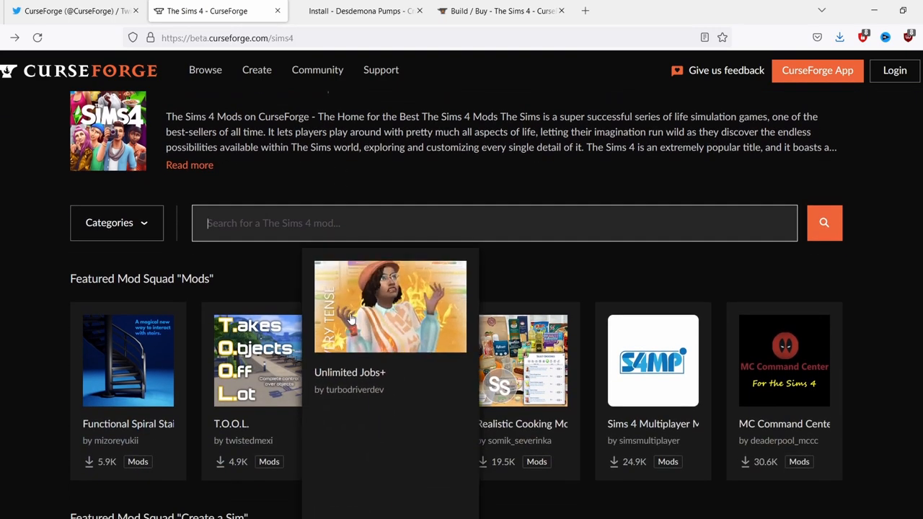
scroll(351, 317, down, 3)
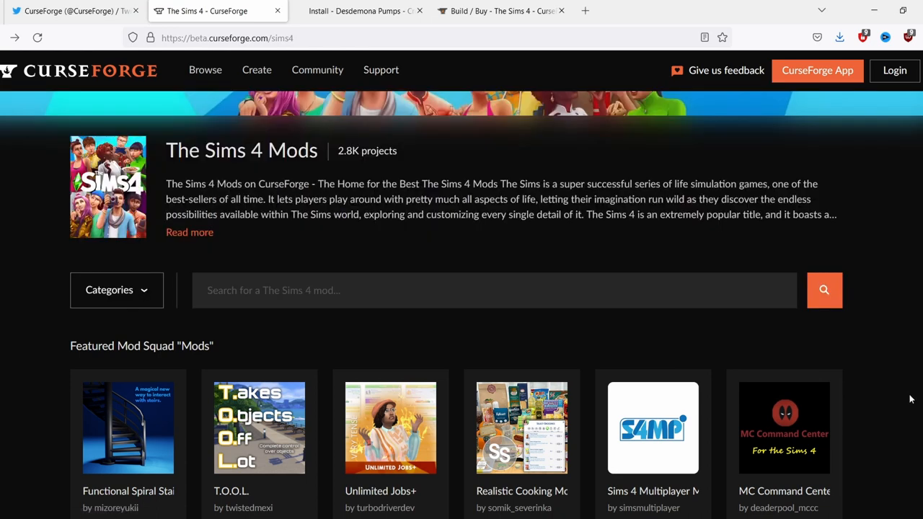
- Visit the CurseForge sign-in page, then return to the Sims 4 mods page
click(894, 70)
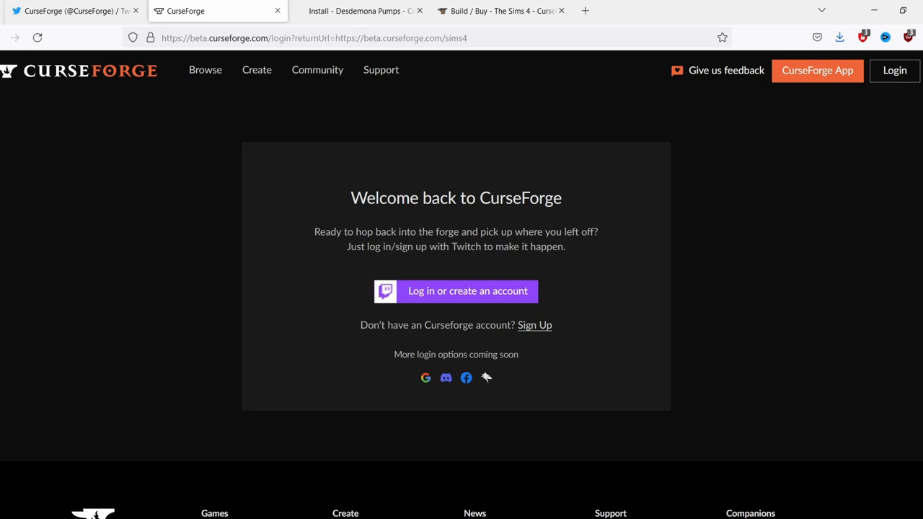
click(14, 37)
scroll(880, 326, down, 5)
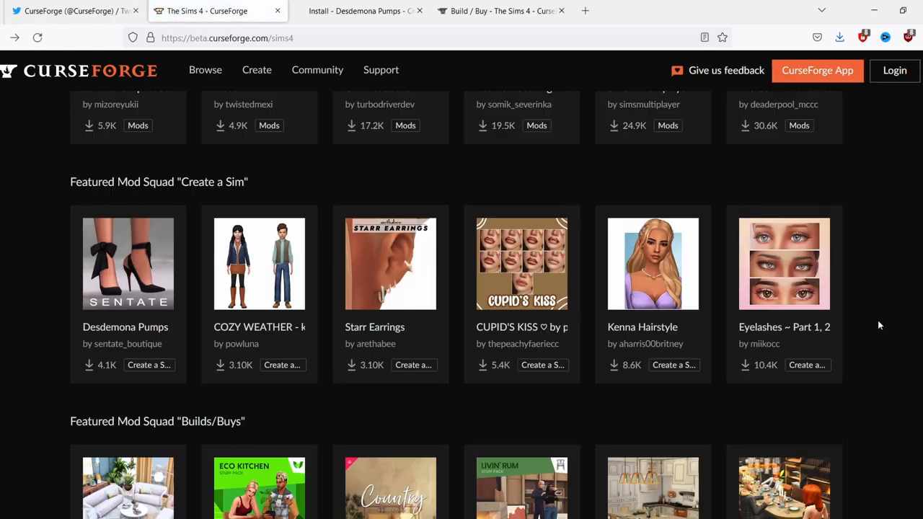
scroll(880, 326, down, 2)
scroll(878, 320, down, 3)
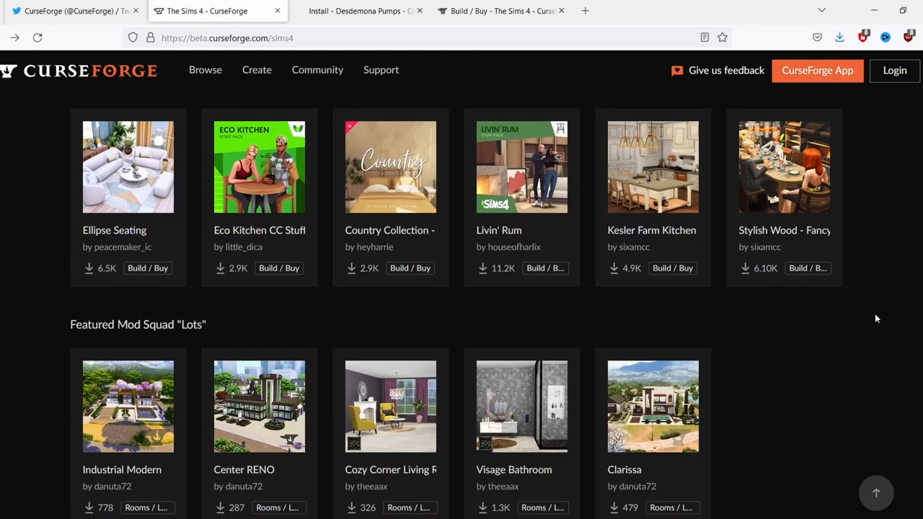
scroll(875, 313, down, 4)
scroll(875, 314, down, 3)
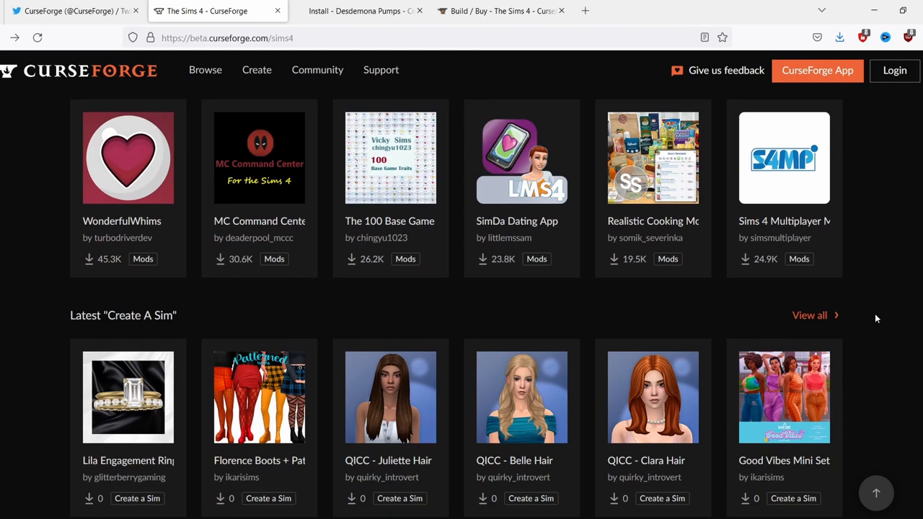
scroll(875, 313, down, 3)
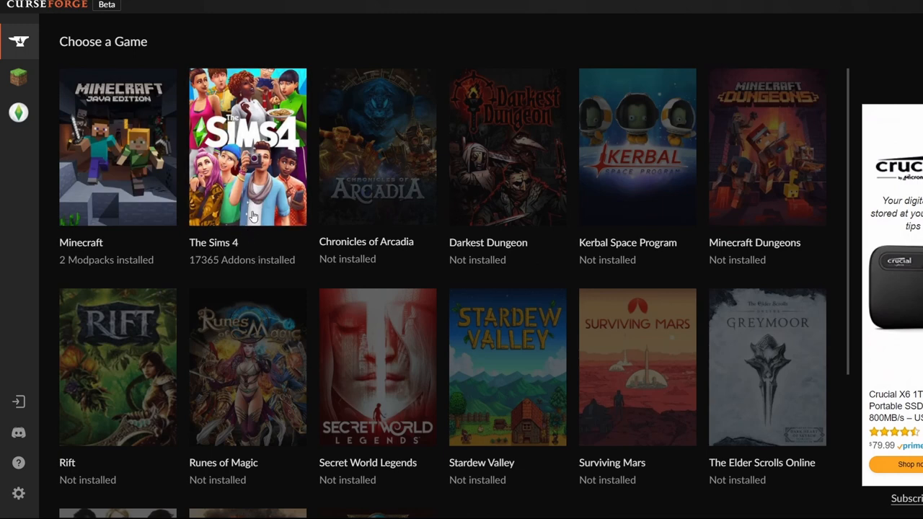
- Open The Sims 4's installed mods from the Choose a Game screen
click(252, 216)
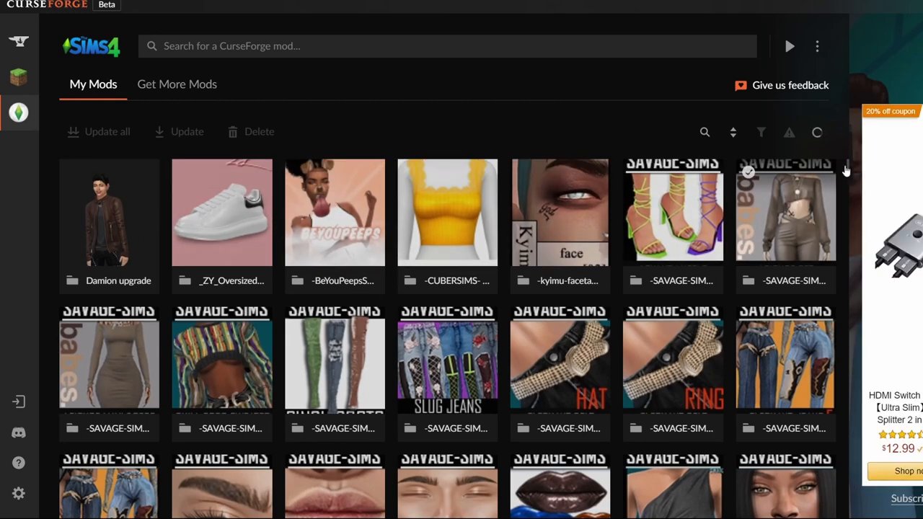
drag(849, 171, 851, 222)
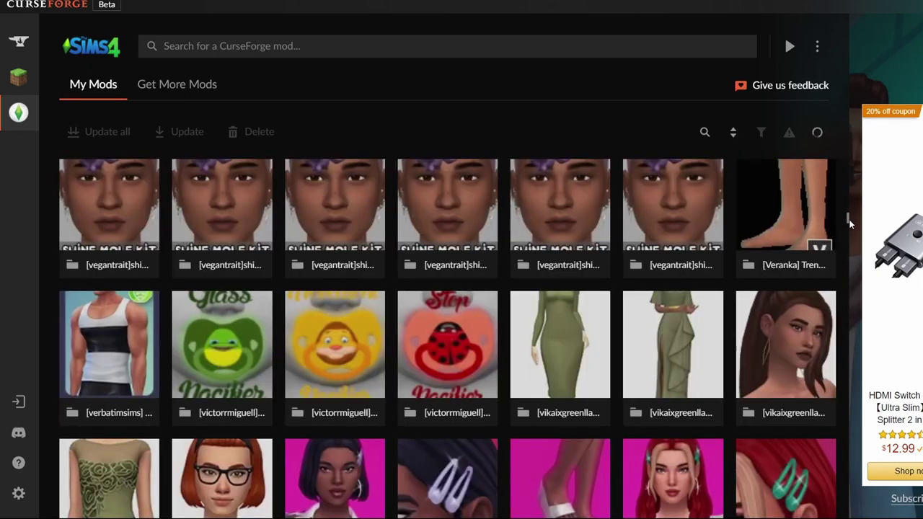
drag(850, 222, 851, 237)
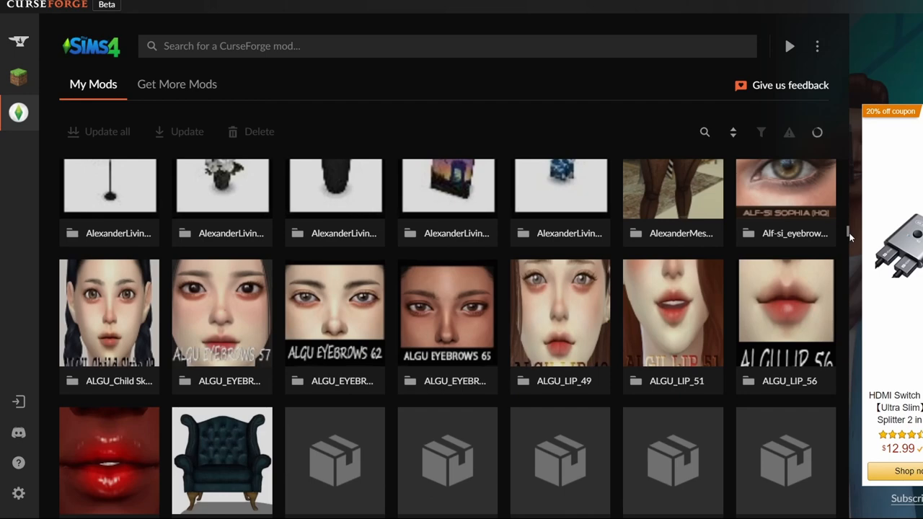
drag(851, 237, 845, 262)
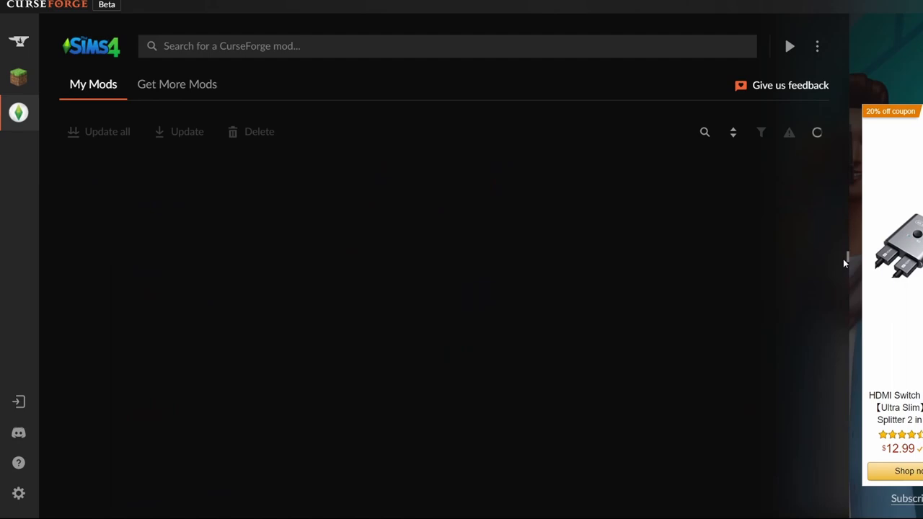
drag(846, 262, 814, 367)
scroll(807, 395, down, 10)
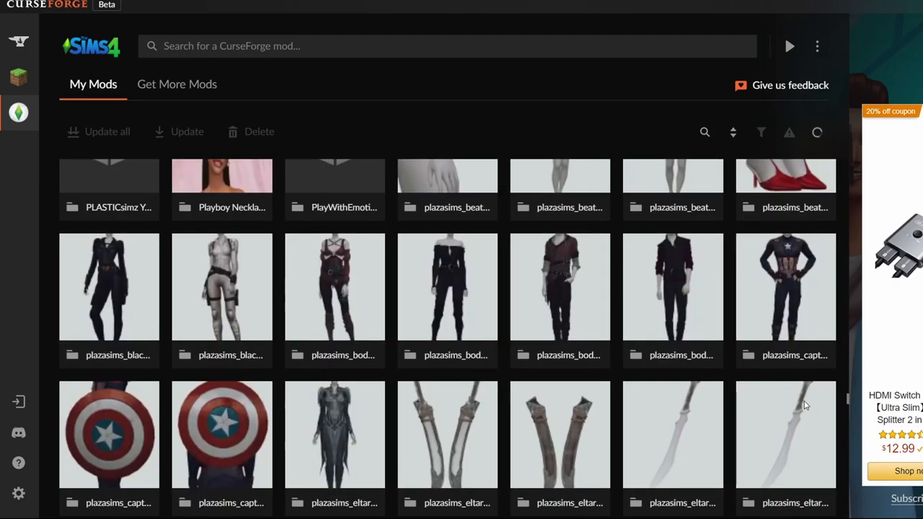
scroll(808, 400, down, 10)
scroll(805, 411, down, 10)
scroll(803, 430, down, 10)
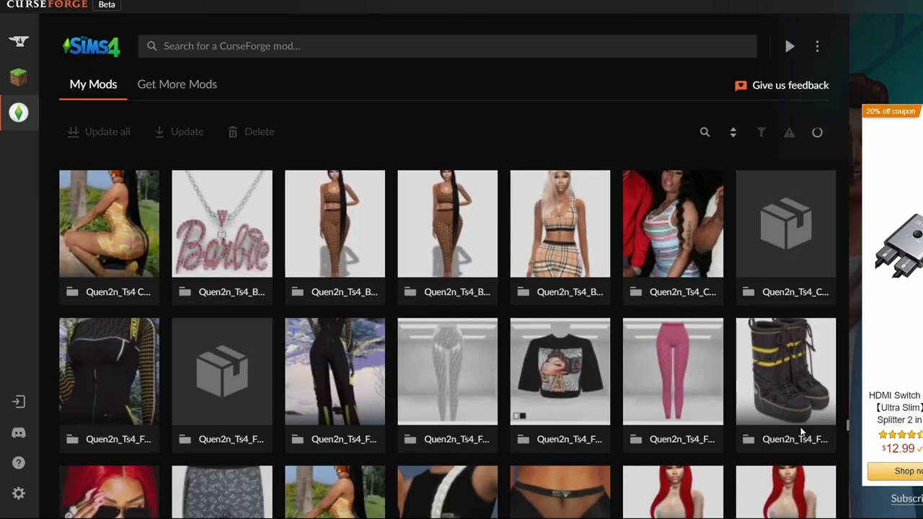
scroll(800, 436, down, 10)
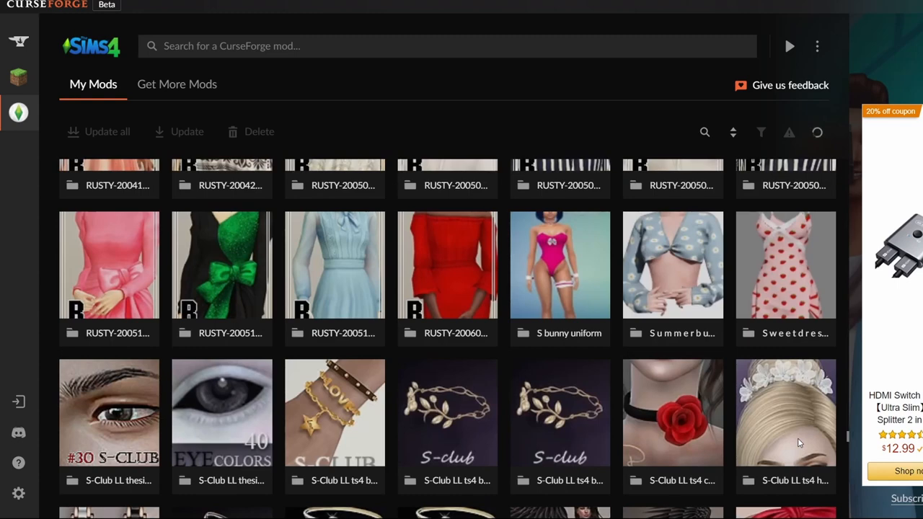
scroll(798, 438, down, 10)
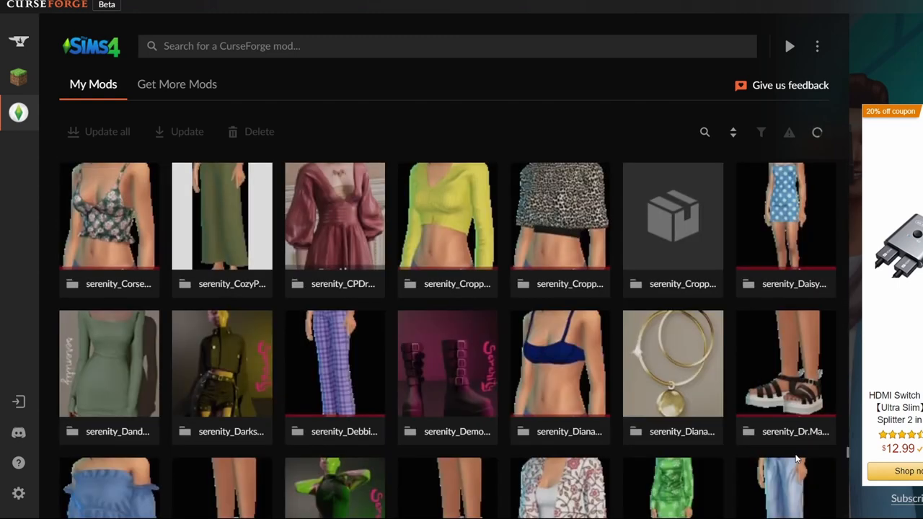
scroll(796, 459, down, 10)
scroll(793, 461, down, 10)
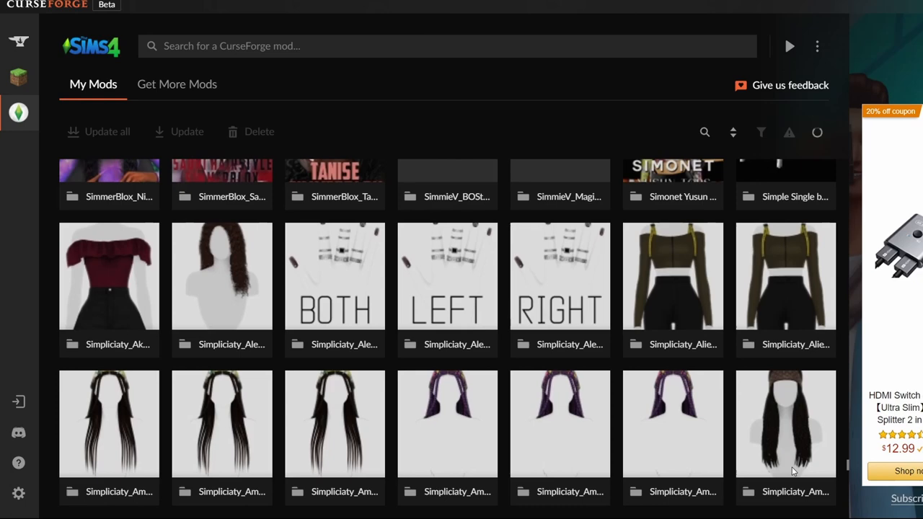
click(817, 132)
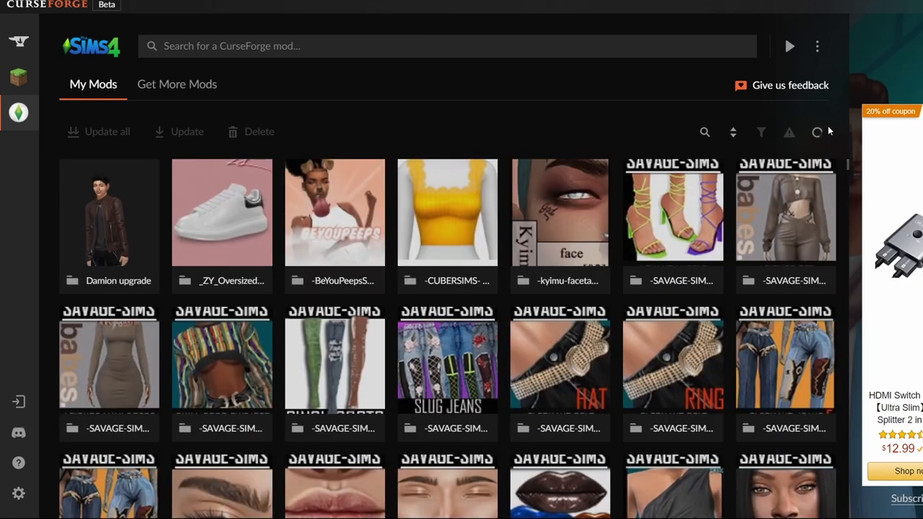
- Filter installed mods by 'SHIRT', then clear the filter to show all mods
click(704, 132)
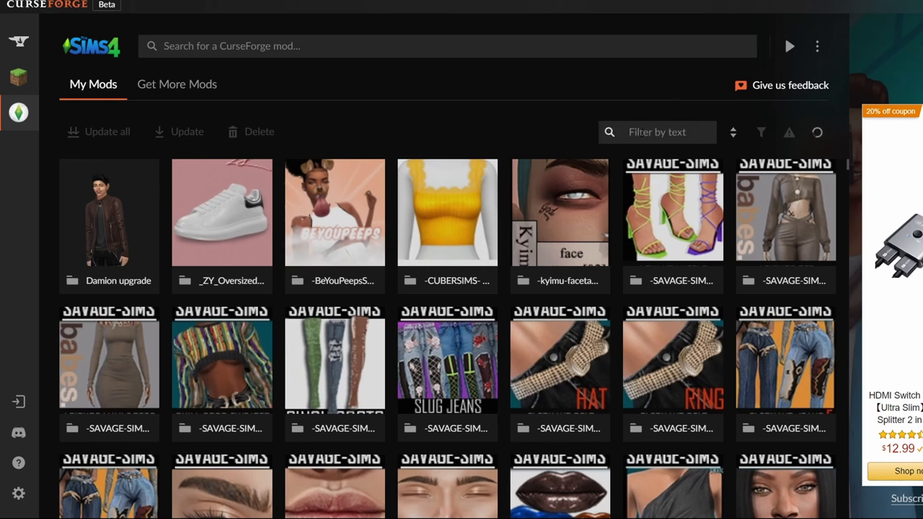
text(S)
text(HIRT)
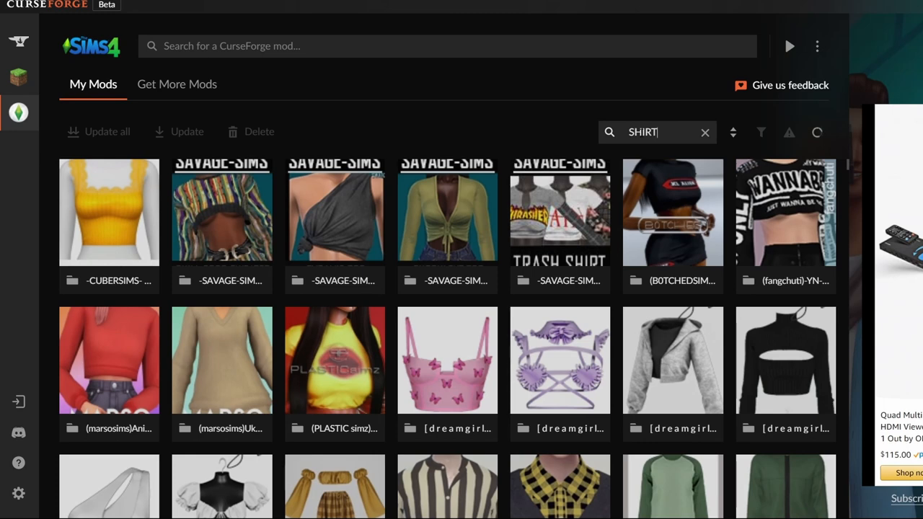
key(BackSpace)
key(BackSpace)
key(BackSpace)
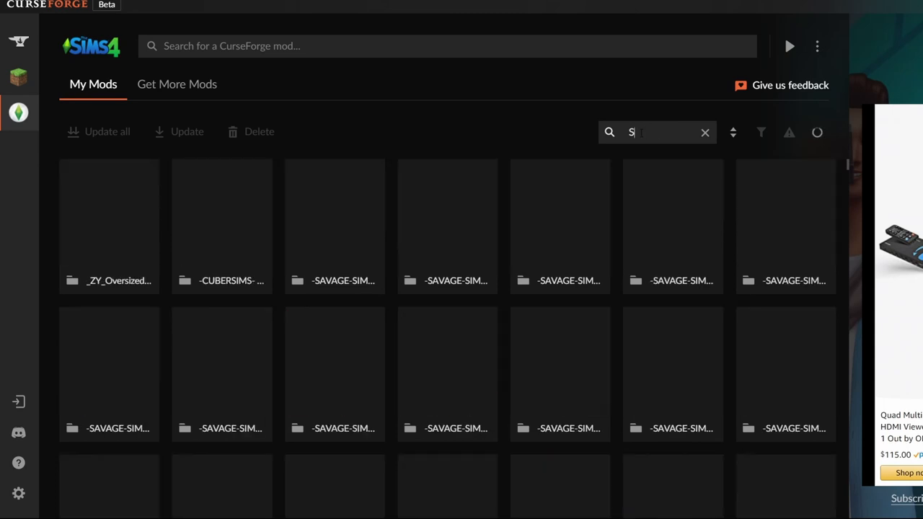
key(BackSpace)
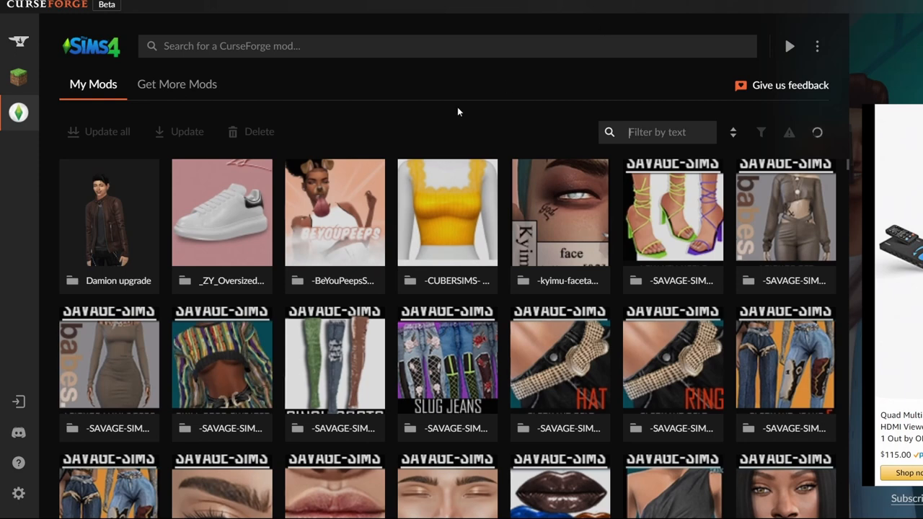
- Check the Damion upgrade mod's details, then view the _ZY_Oversized Sneakers_090921 mod's details and tags
click(108, 212)
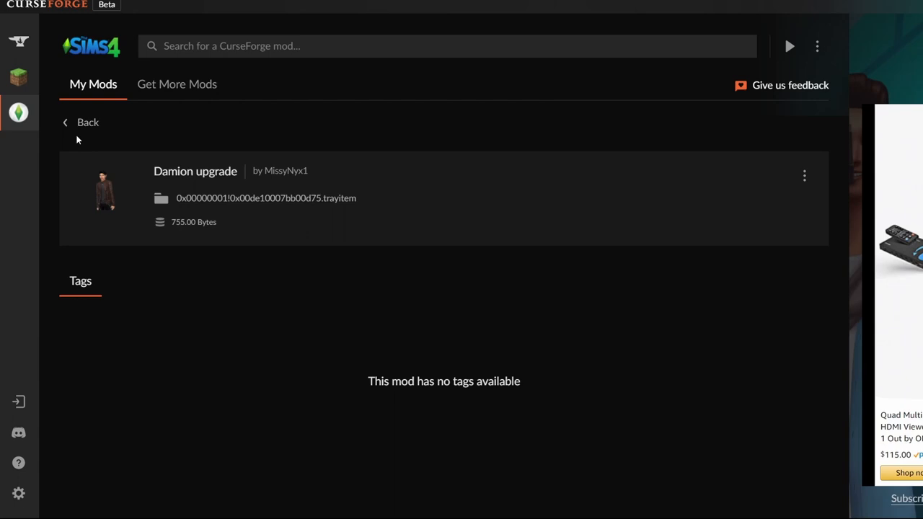
click(76, 122)
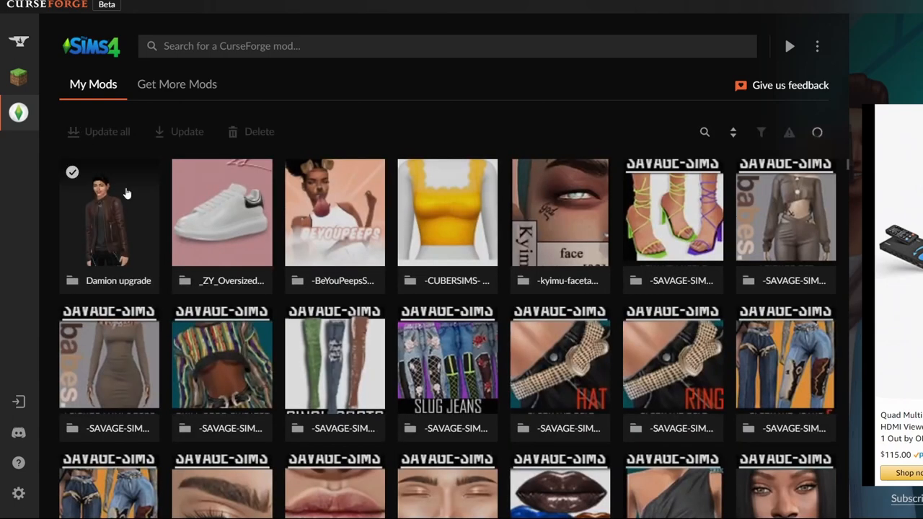
click(204, 240)
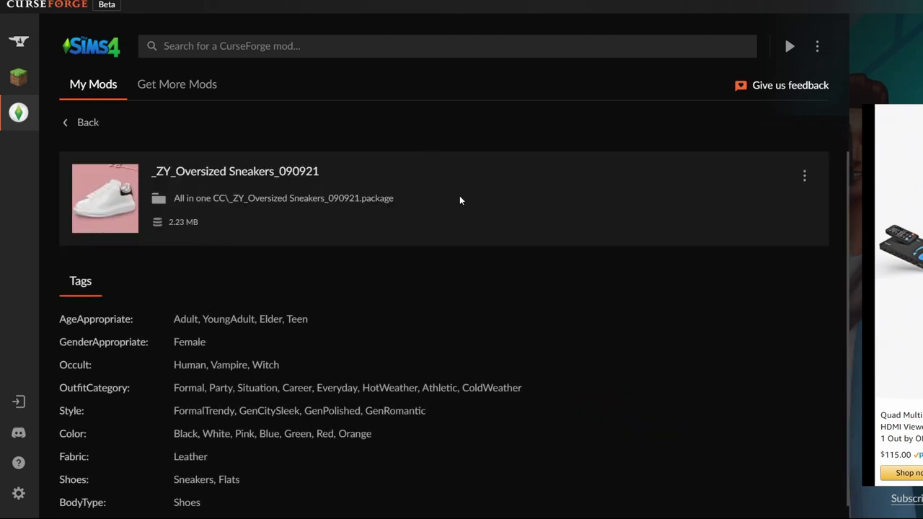
scroll(454, 455, down, 1)
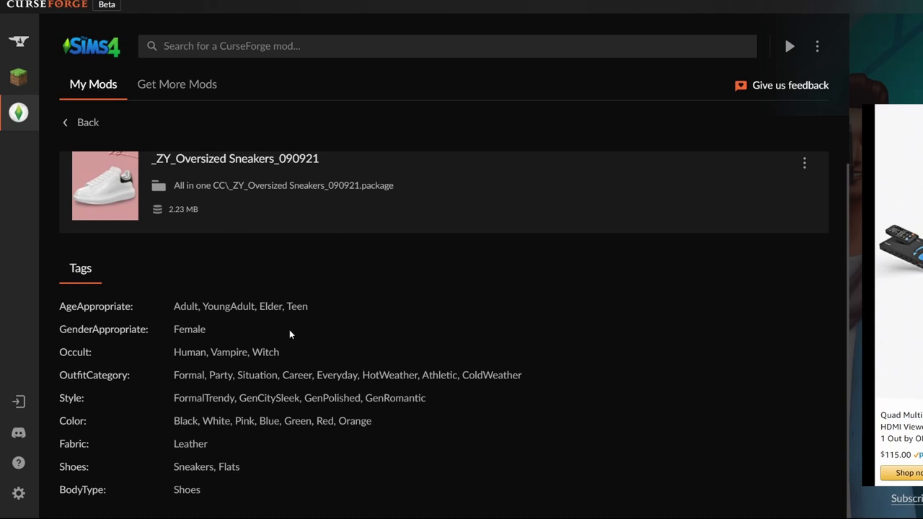
scroll(291, 334, up, 1)
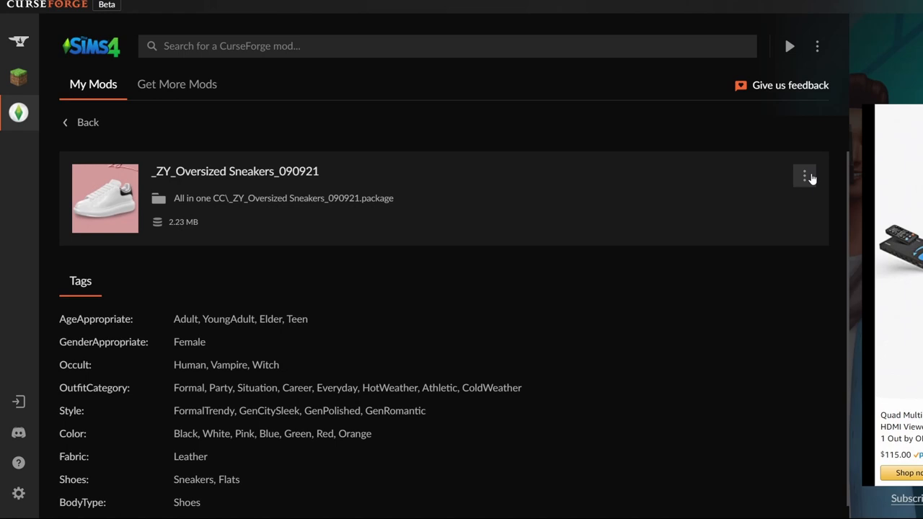
- Browse to the sneakers mod's package file in the All in one CC folder, then return
click(805, 175)
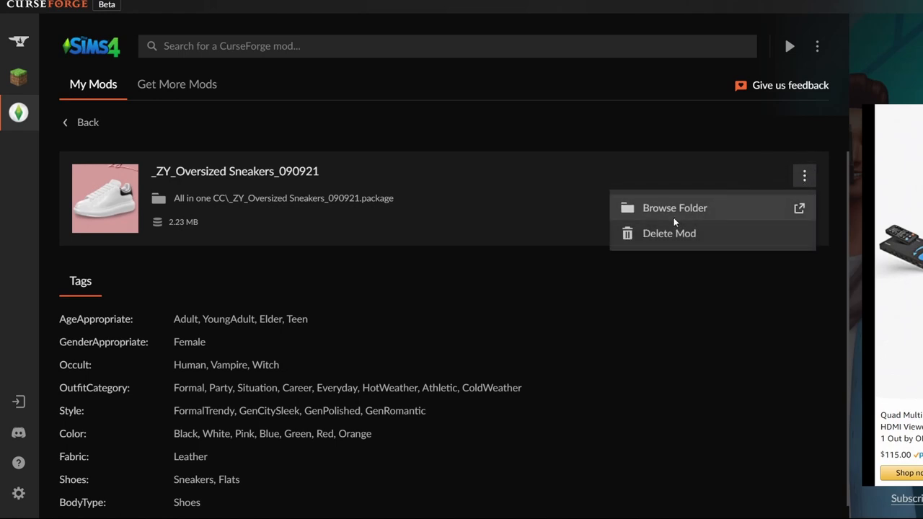
click(801, 210)
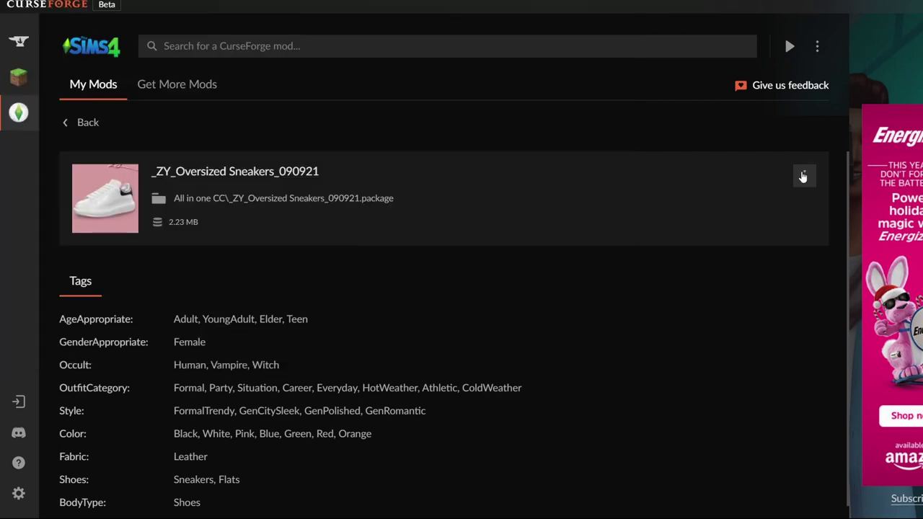
click(804, 176)
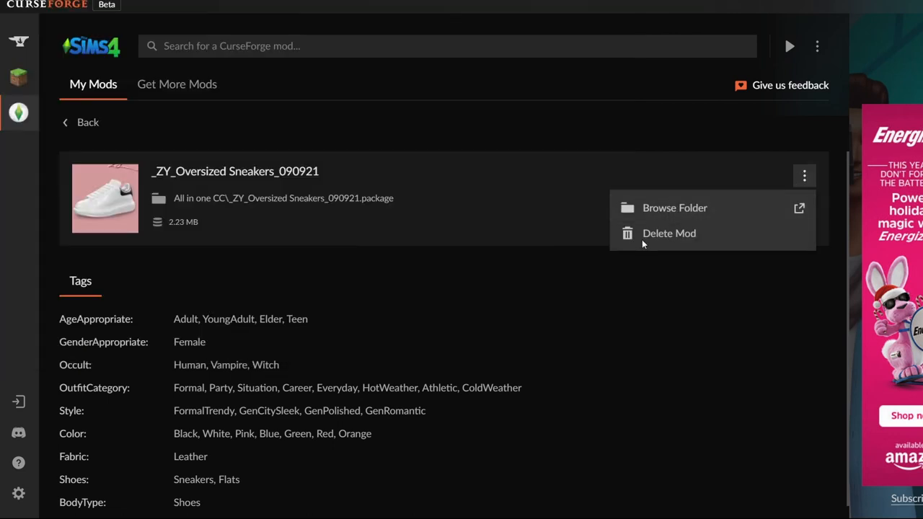
click(65, 123)
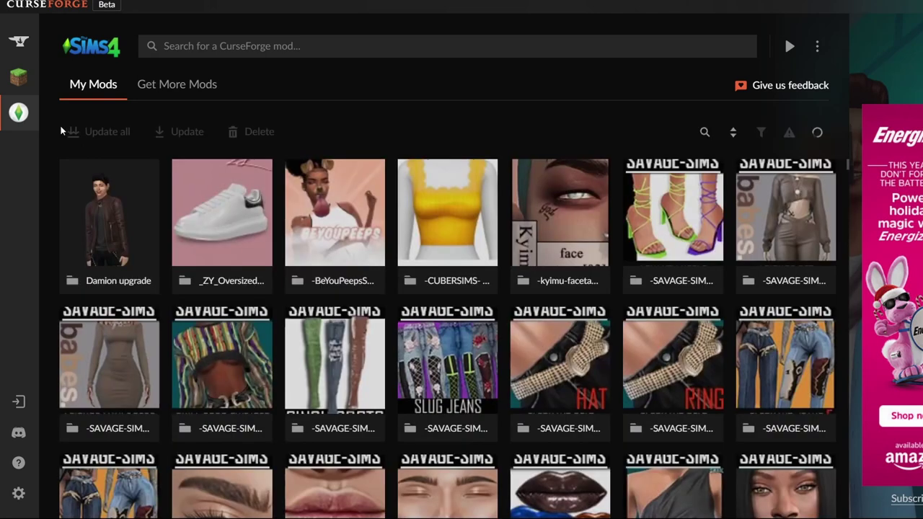
click(72, 173)
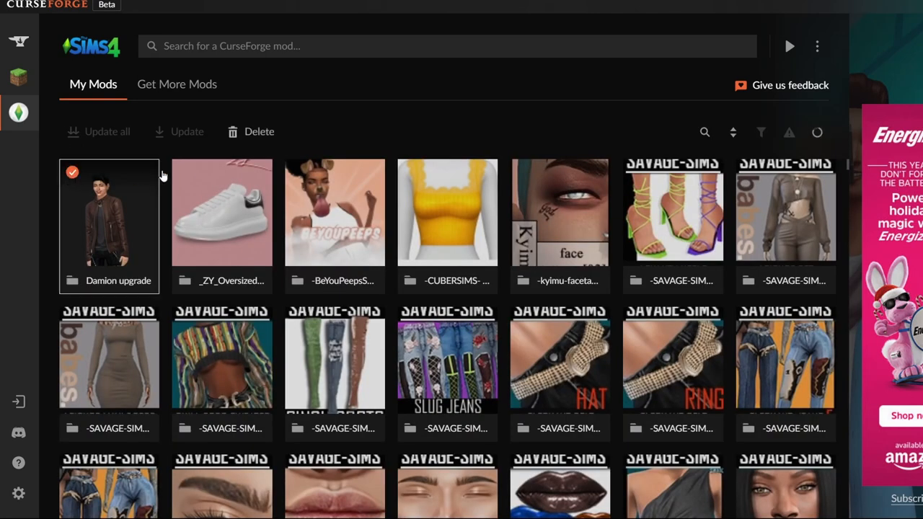
click(185, 173)
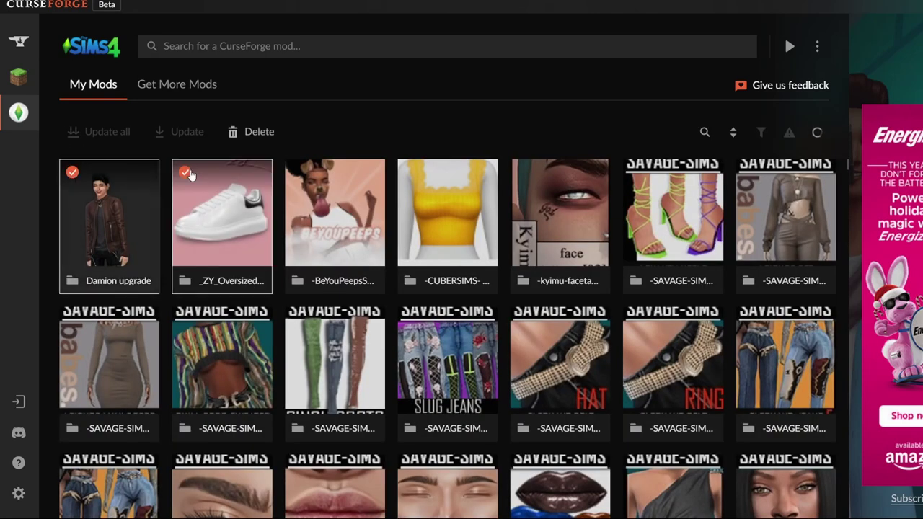
click(297, 173)
click(71, 172)
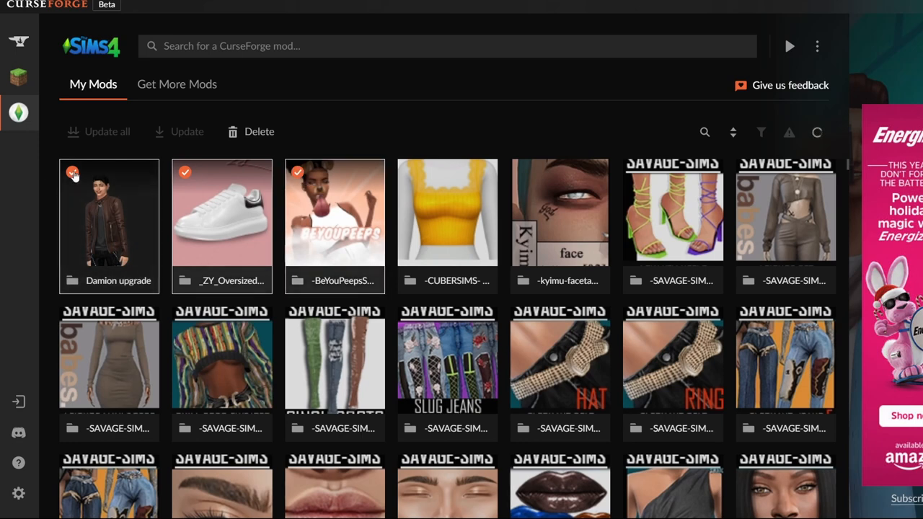
click(261, 131)
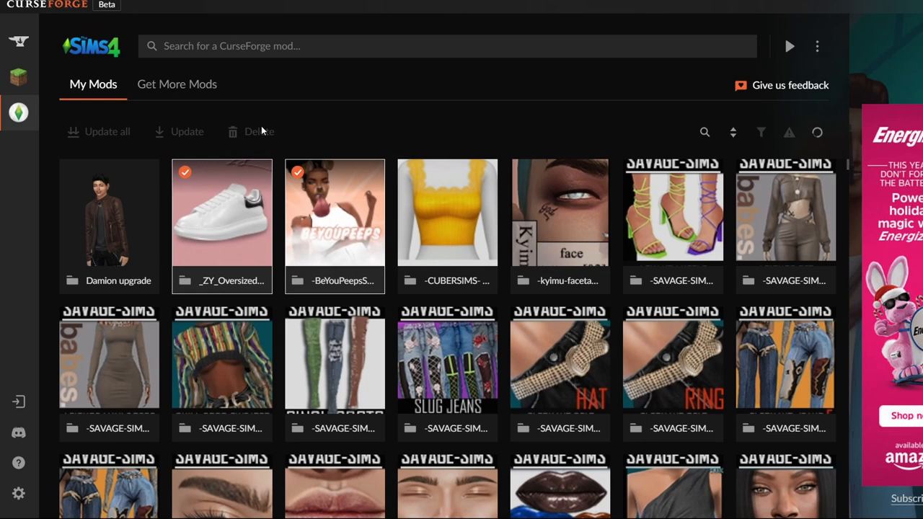
click(271, 132)
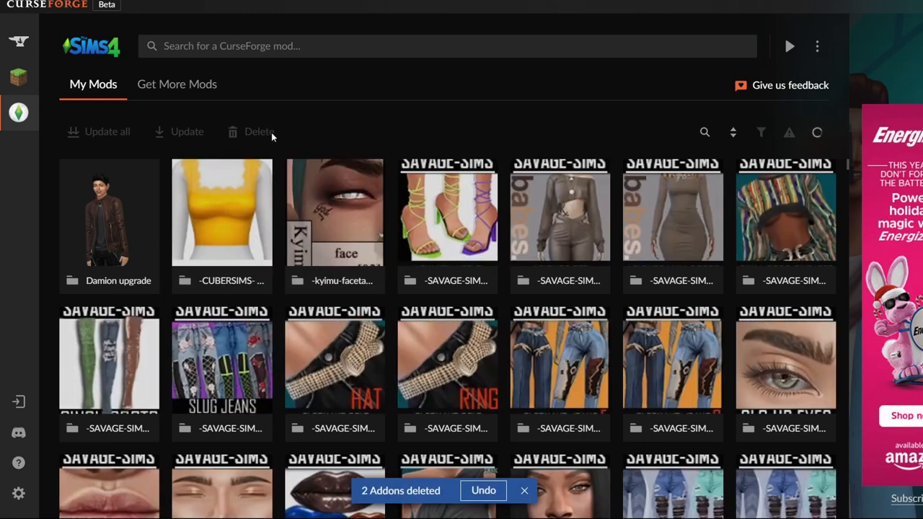
click(484, 491)
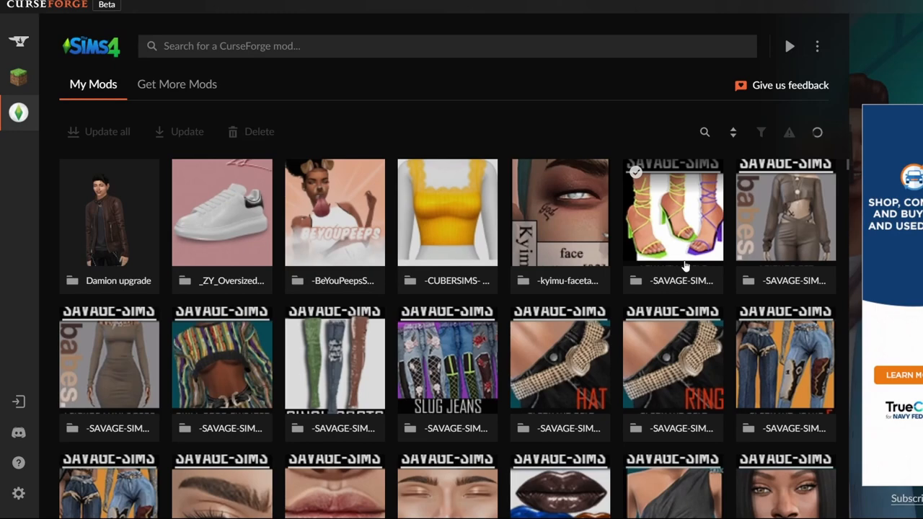
scroll(763, 280, down, 4)
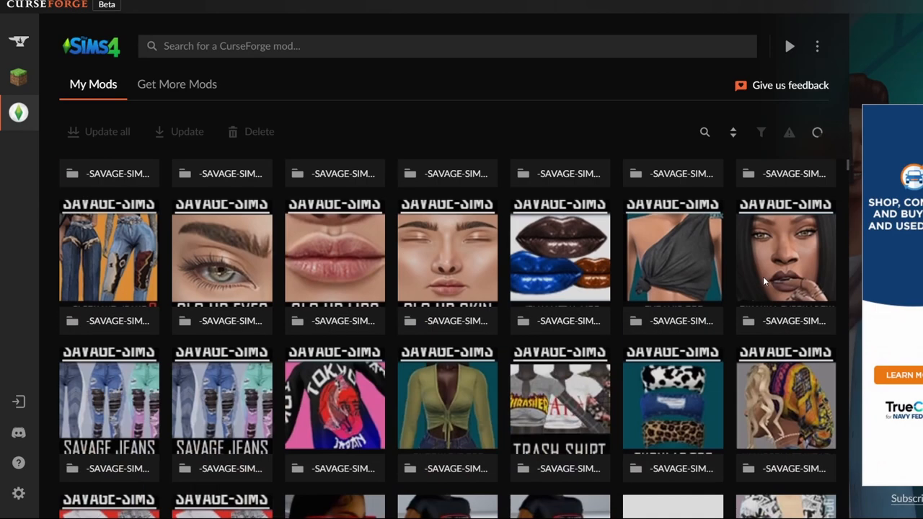
scroll(763, 280, down, 5)
scroll(763, 280, down, 4)
scroll(651, 265, up, 2)
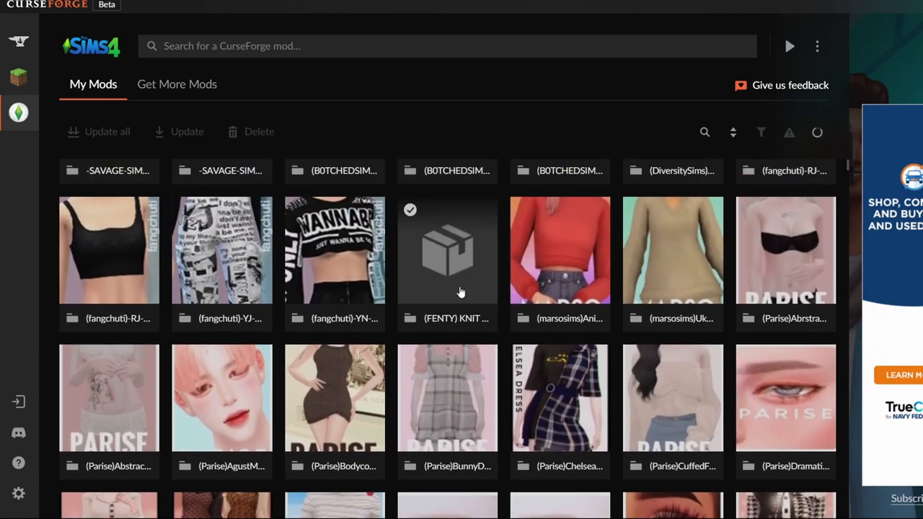
scroll(750, 425, down, 5)
scroll(750, 426, down, 5)
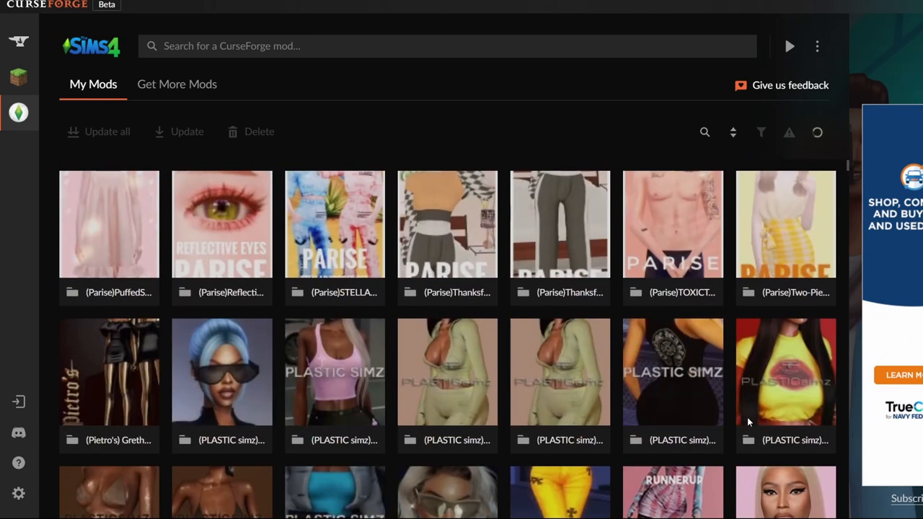
scroll(748, 417, down, 3)
scroll(743, 415, down, 3)
scroll(743, 414, down, 3)
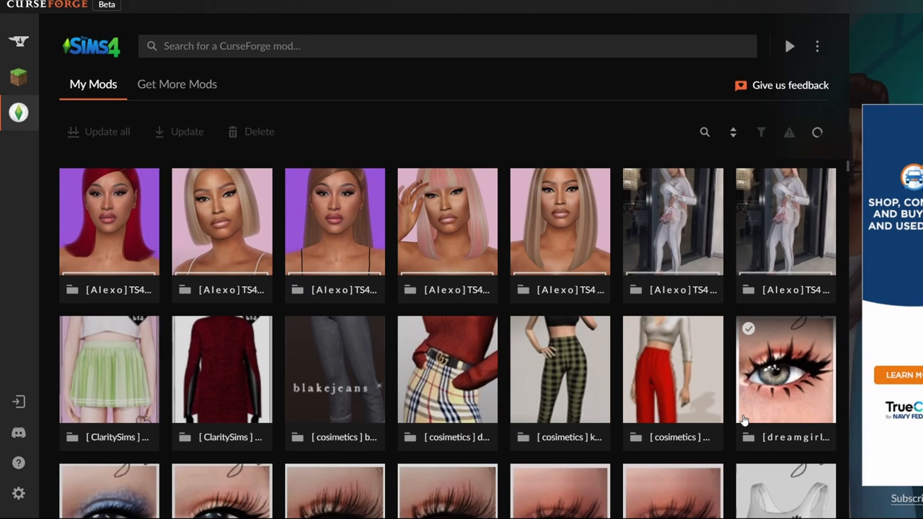
scroll(744, 418, down, 2)
scroll(744, 418, down, 2)
scroll(745, 418, down, 4)
scroll(744, 419, down, 3)
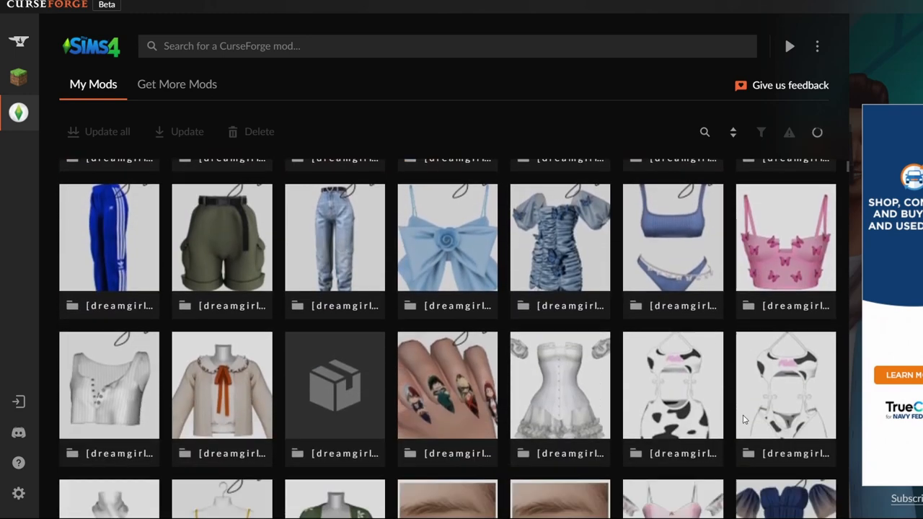
scroll(745, 419, down, 1)
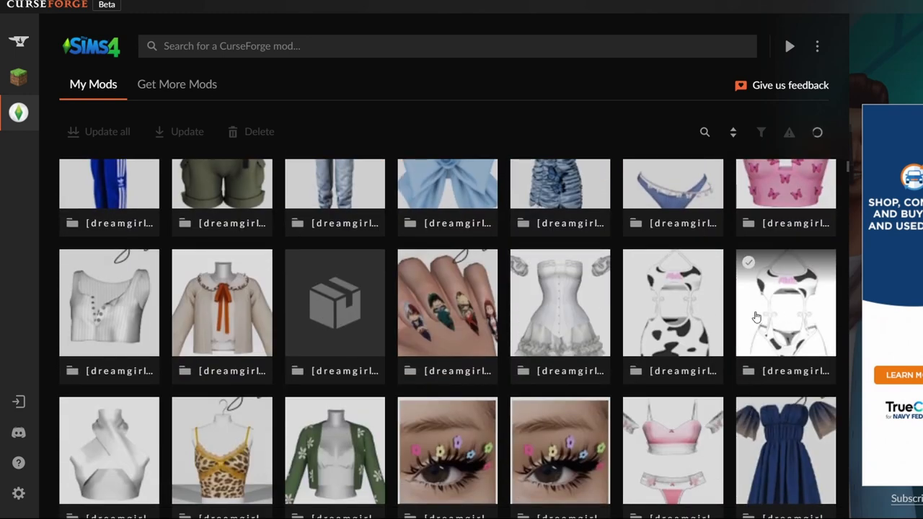
- View the corset dress mod's details and options, then return to the installed mods grid
click(554, 297)
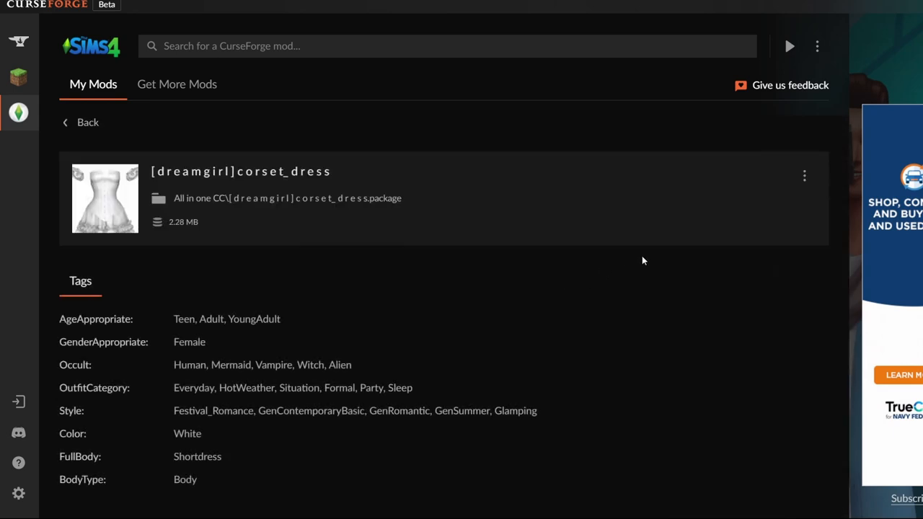
click(804, 176)
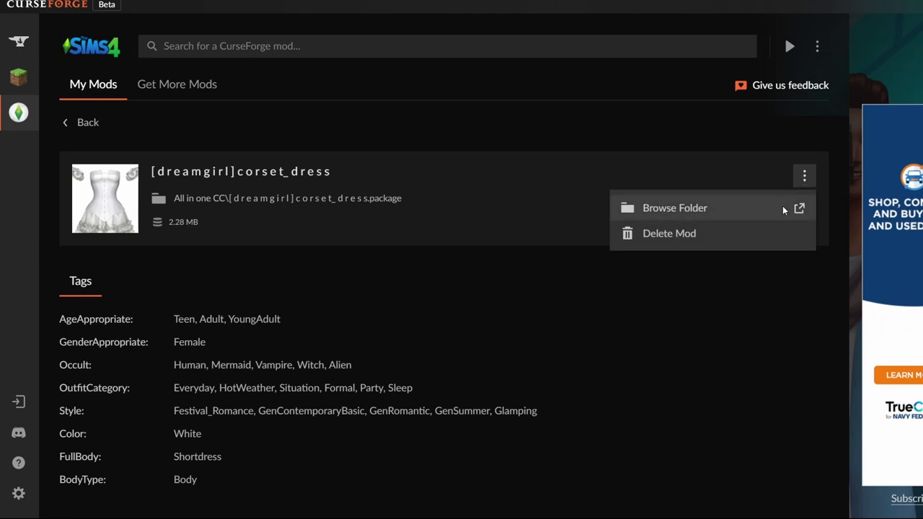
click(65, 124)
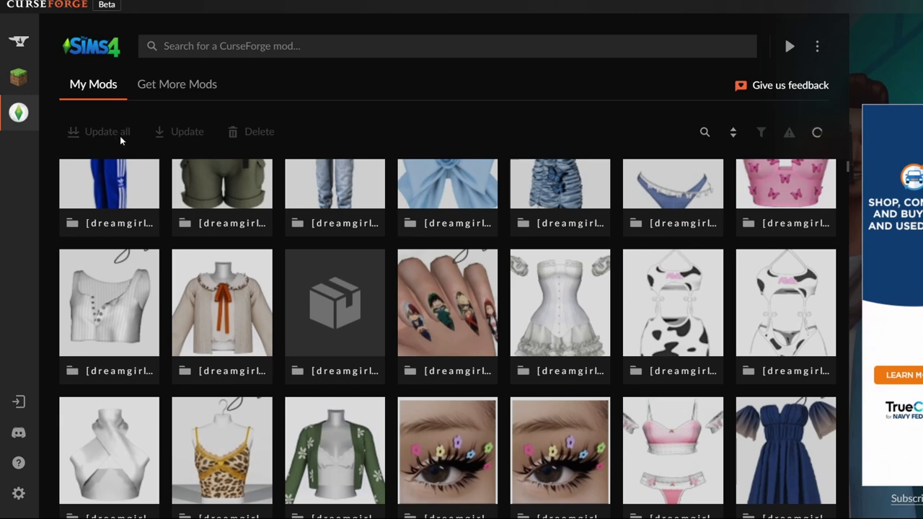
- Browse Get More Mods across all classes and install the SimDa Dating App mod
click(200, 88)
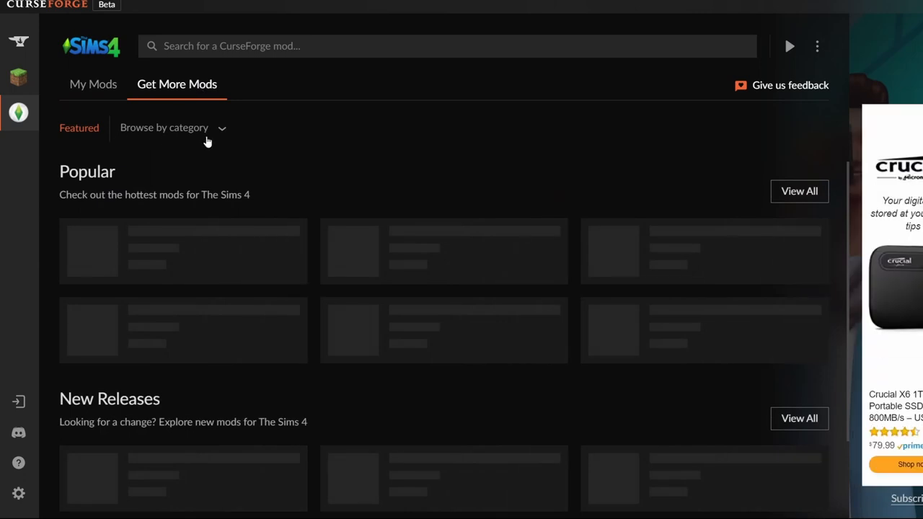
click(799, 191)
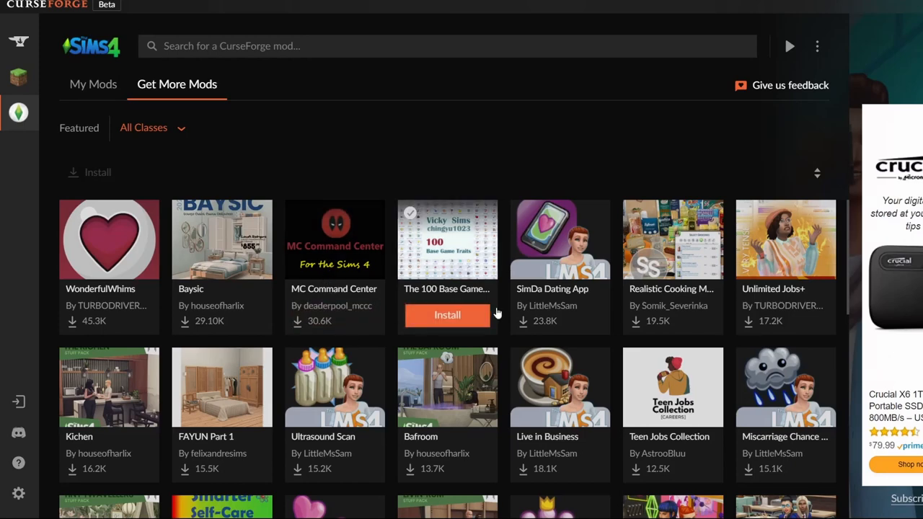
mouse_move(560, 266)
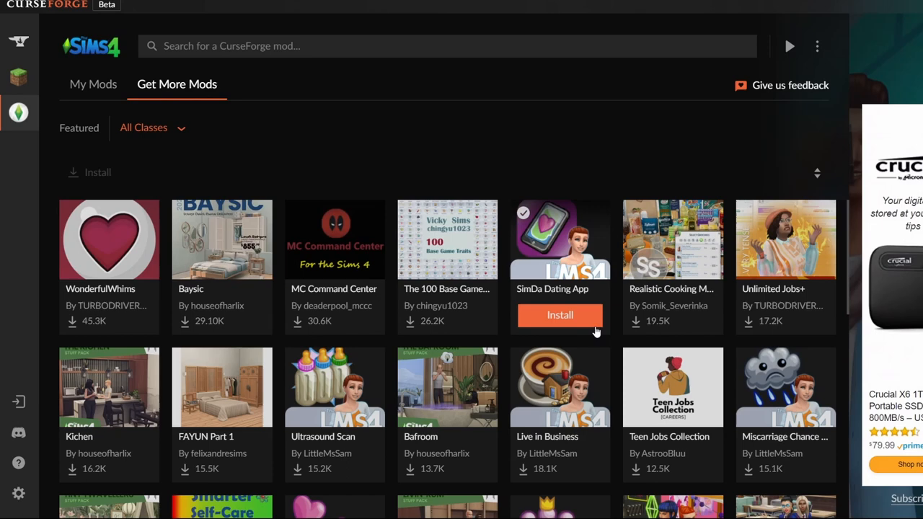
click(556, 317)
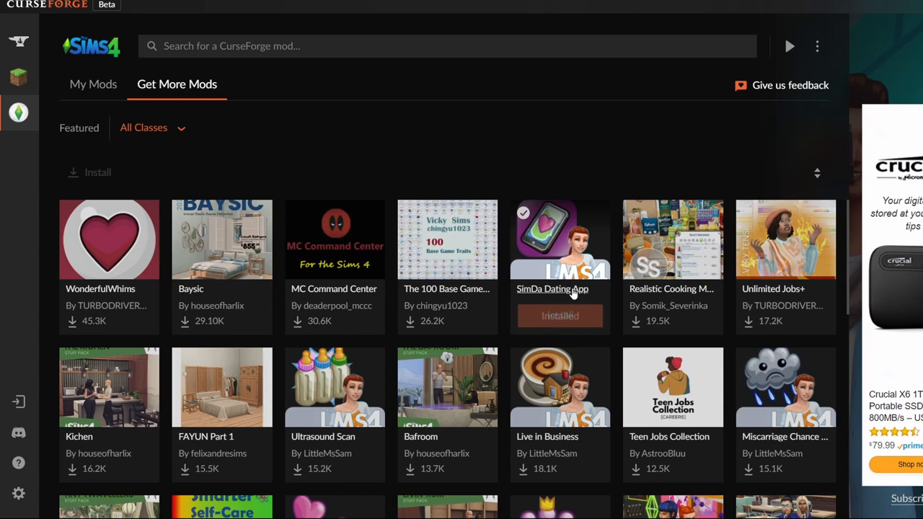
- View SimDa Dating App's details and its options menu for the mod website
click(574, 292)
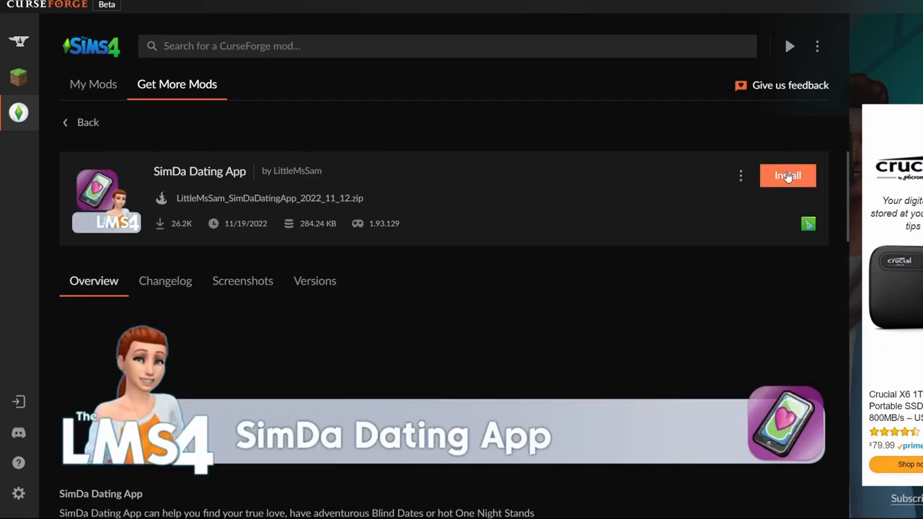
click(741, 176)
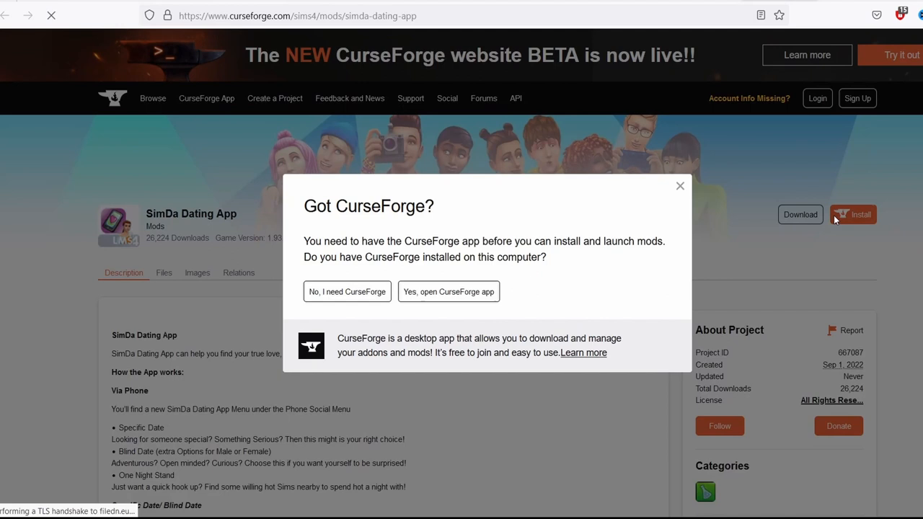
- Send the SimDa Dating App install from the website to the CurseForge desktop app
click(366, 299)
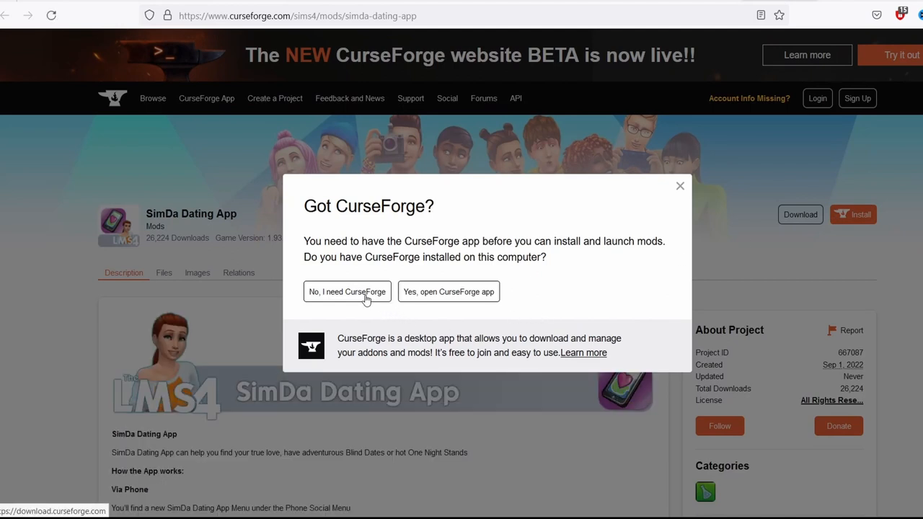
click(441, 292)
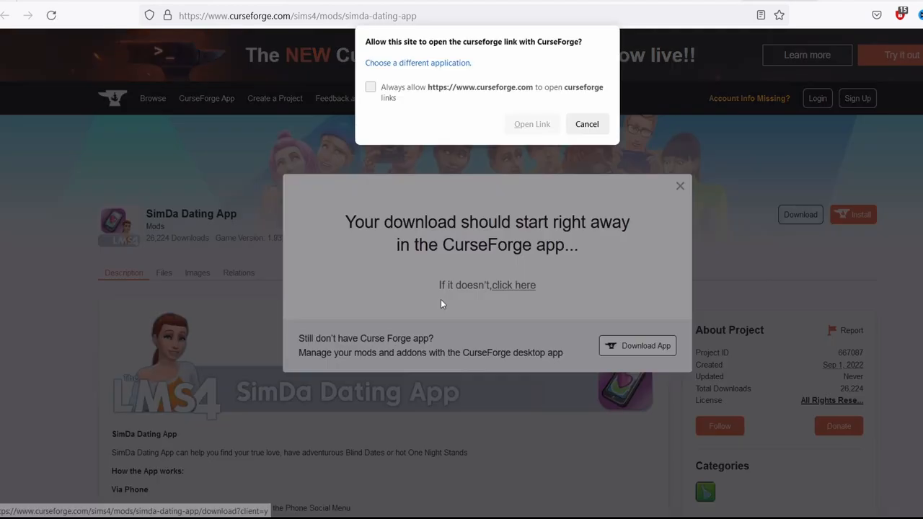
click(532, 124)
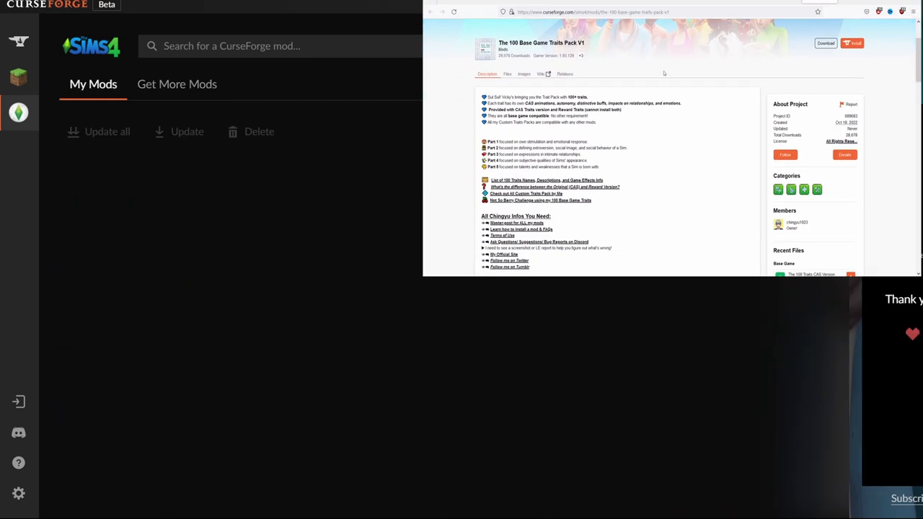
- Find T.O.O.L. in My Mods, view its changelog and overview, and show its three-dot management menu
click(826, 44)
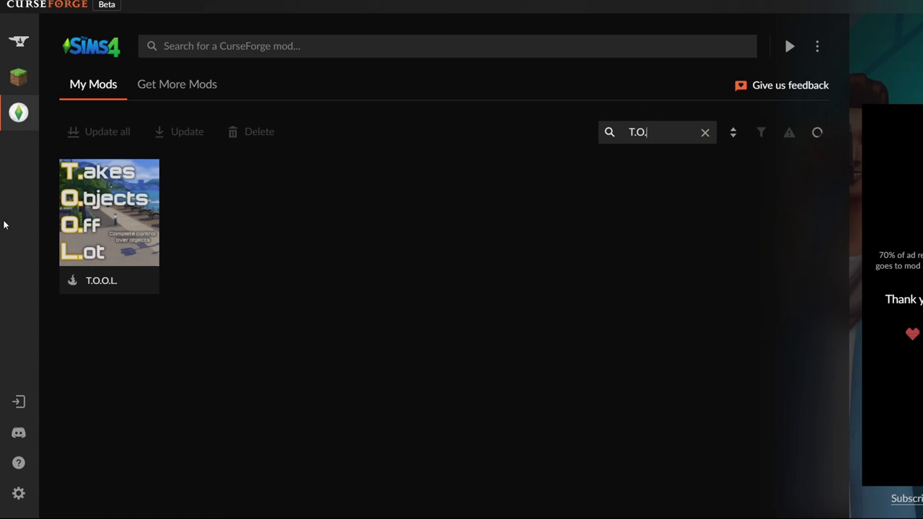
click(109, 213)
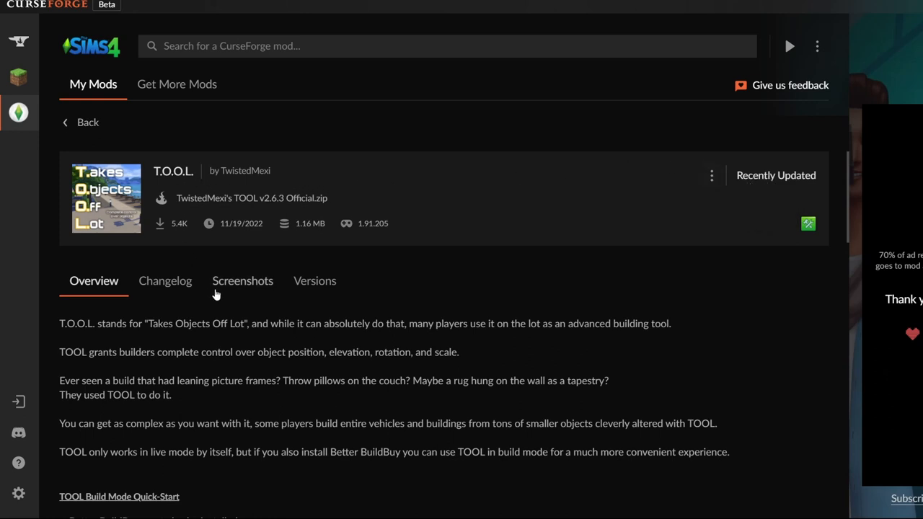
click(181, 282)
click(108, 281)
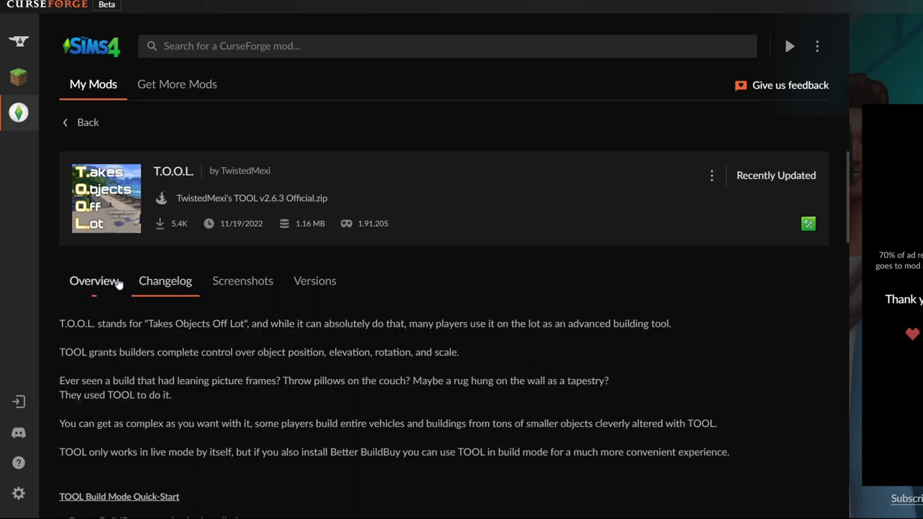
click(297, 285)
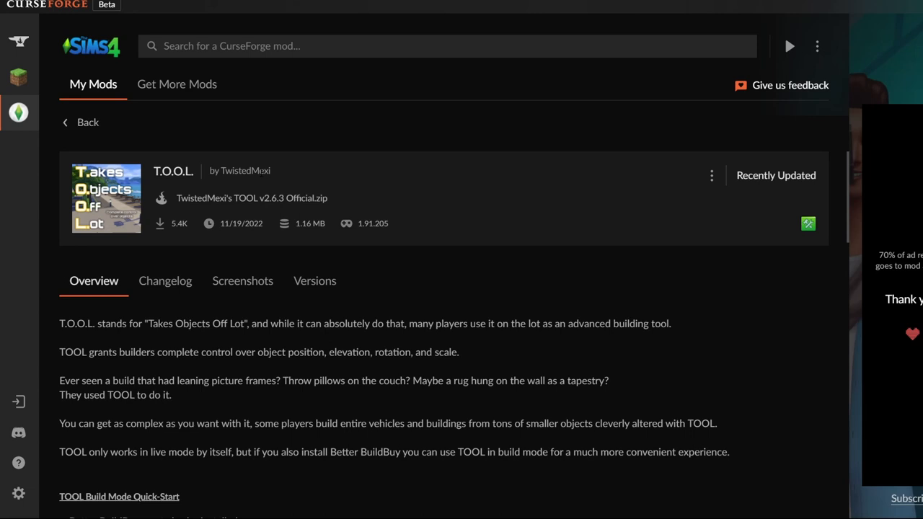
click(712, 175)
mouse_move(582, 243)
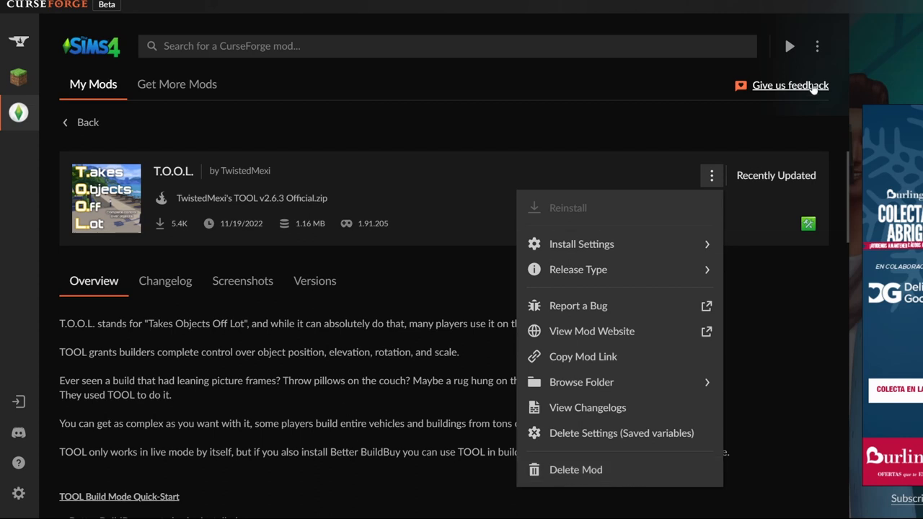
- Dismiss the T.O.O.L. options menu and go back to the installed mods grid
click(636, 181)
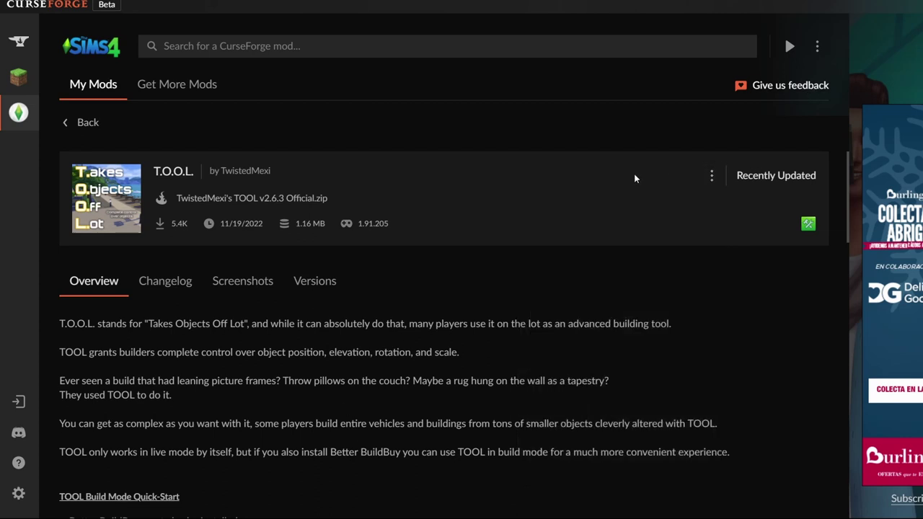
click(88, 124)
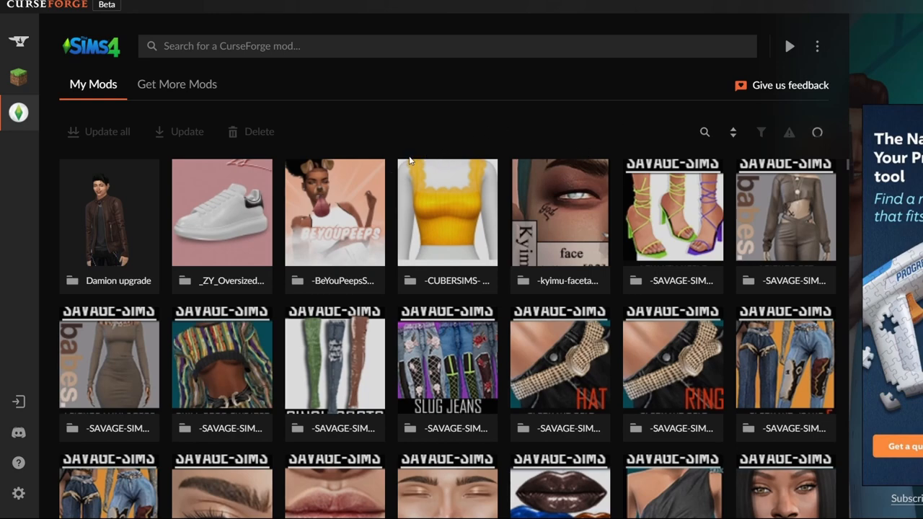
scroll(410, 161, down, 4)
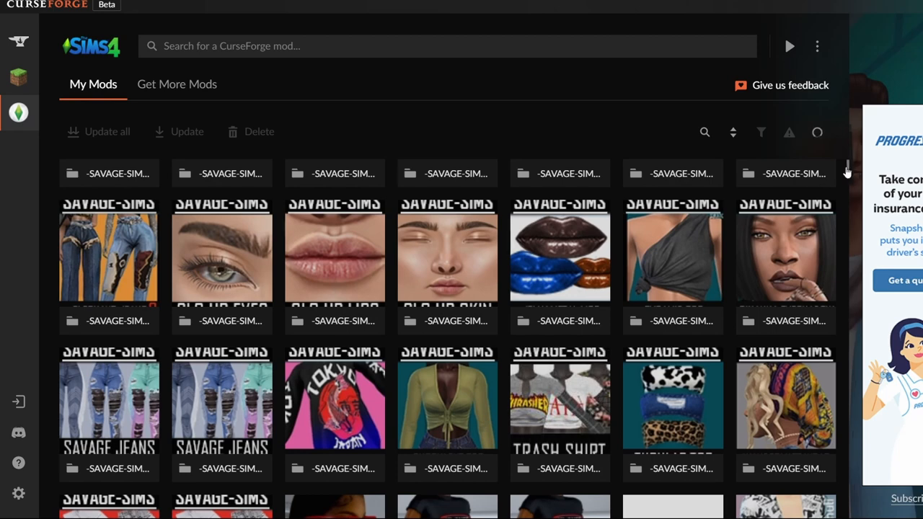
drag(848, 171, 848, 161)
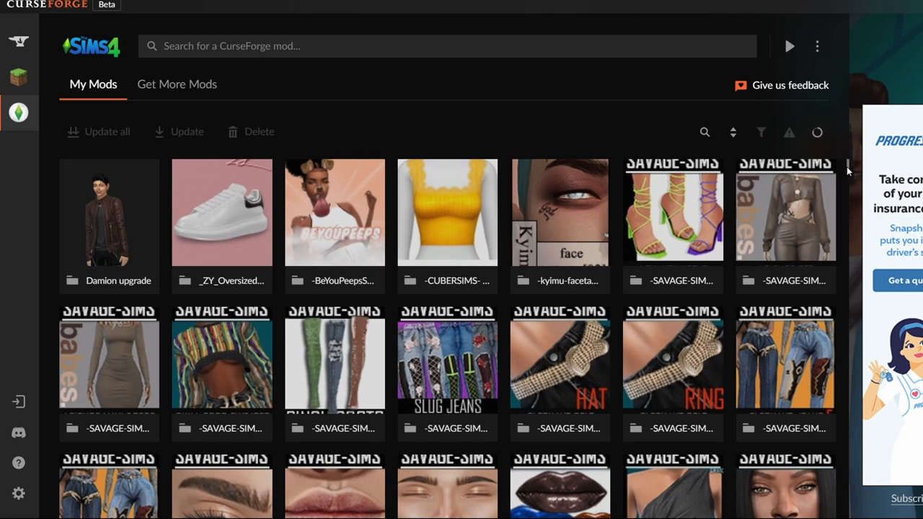
drag(846, 167, 847, 192)
- Refresh the installed mods list and move to the Get More Mods catalogue for The Sims 4
click(818, 132)
click(202, 84)
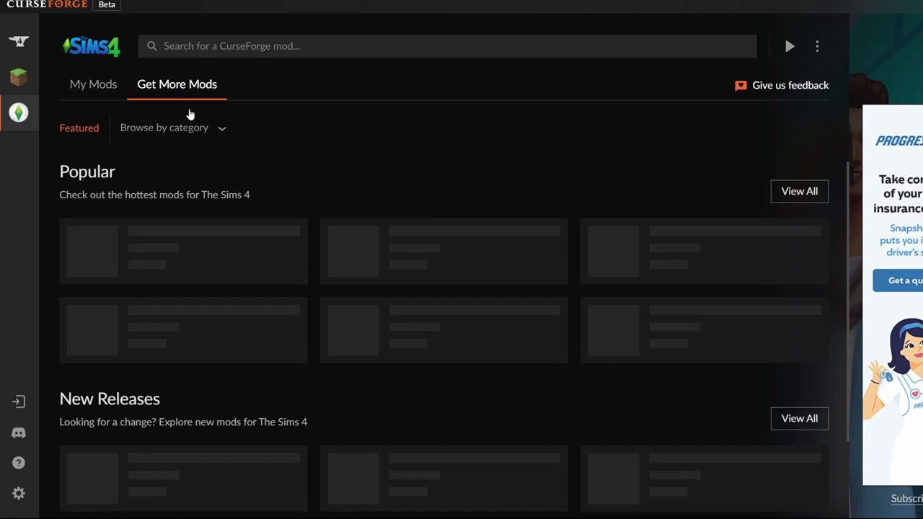
- Filter the catalogue to the Create a Sim category
click(222, 130)
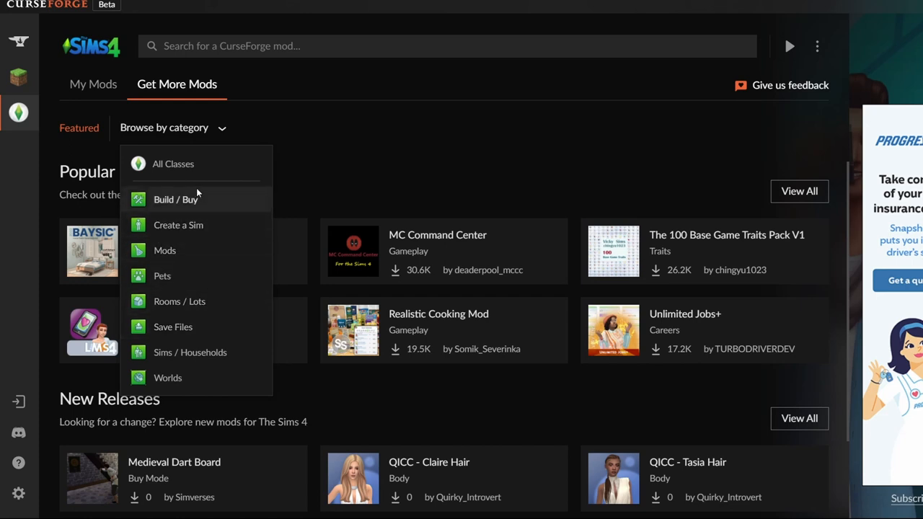
click(172, 228)
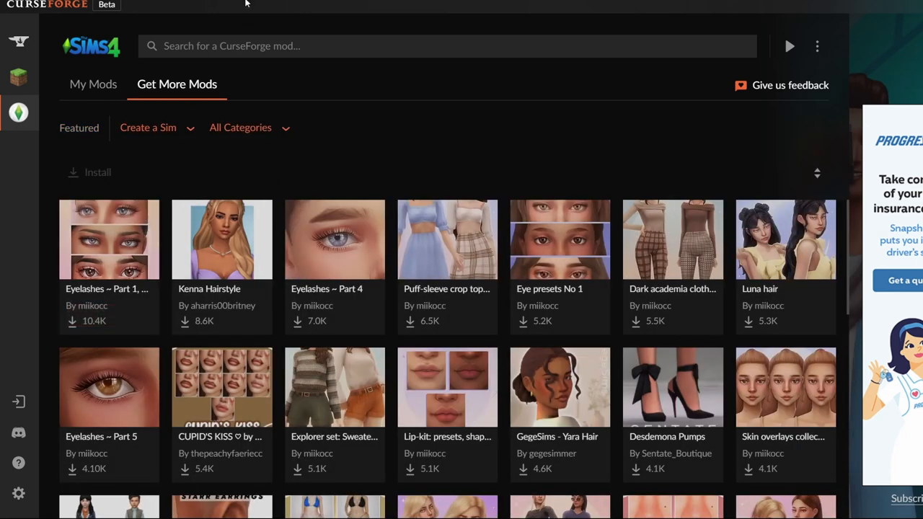
- Bring the browser forward and navigate to thesims4.curseforge.com to see the roadmap and feedback sections
click(205, 50)
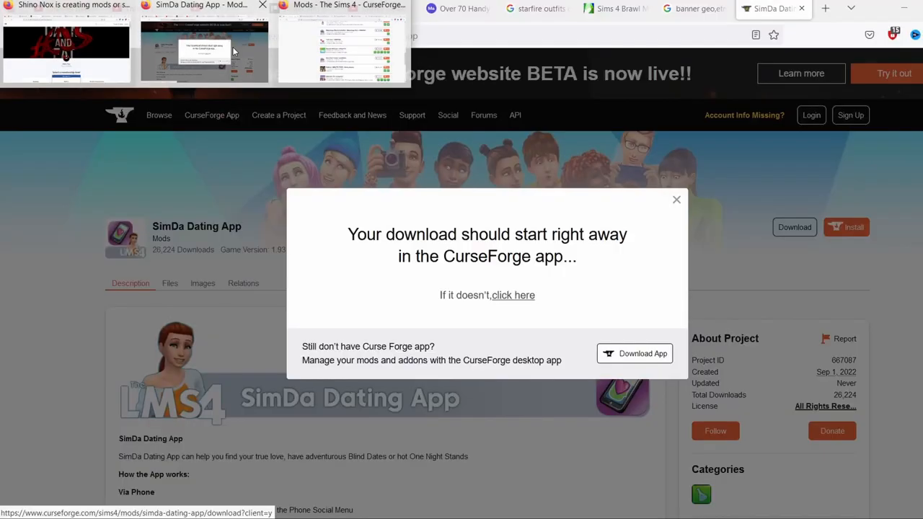
click(241, 36)
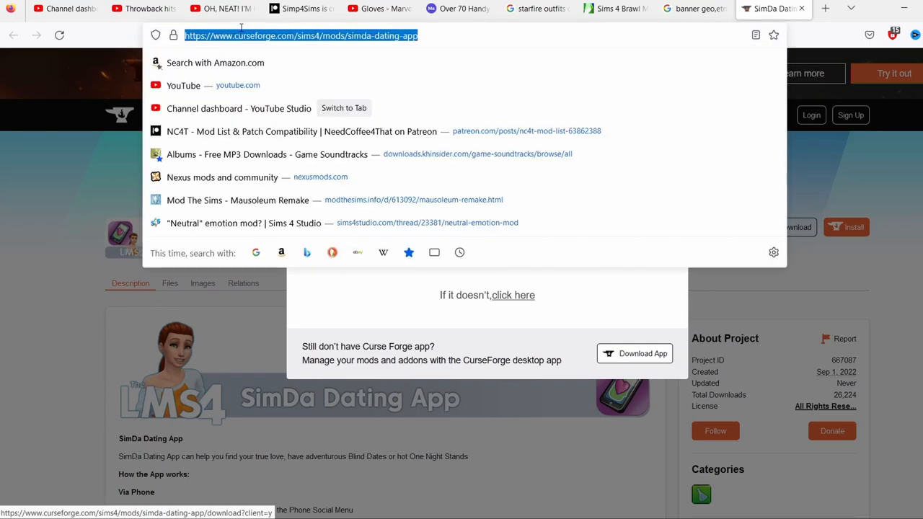
text(thesims4.curseforge.com)
key(Return)
scroll(462, 289, down, 10)
scroll(461, 289, down, 10)
scroll(462, 288, down, 5)
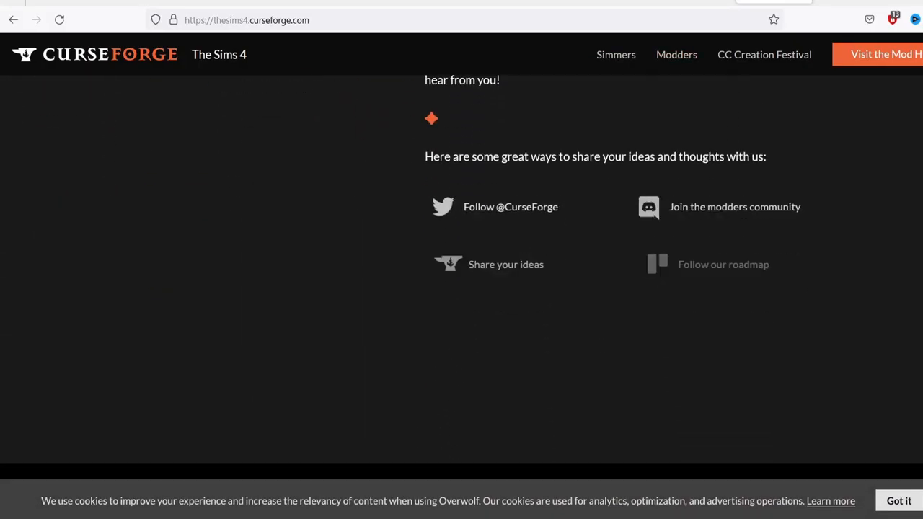
scroll(462, 288, down, 5)
scroll(462, 288, up, 5)
scroll(461, 289, up, 5)
scroll(461, 289, up, 5)
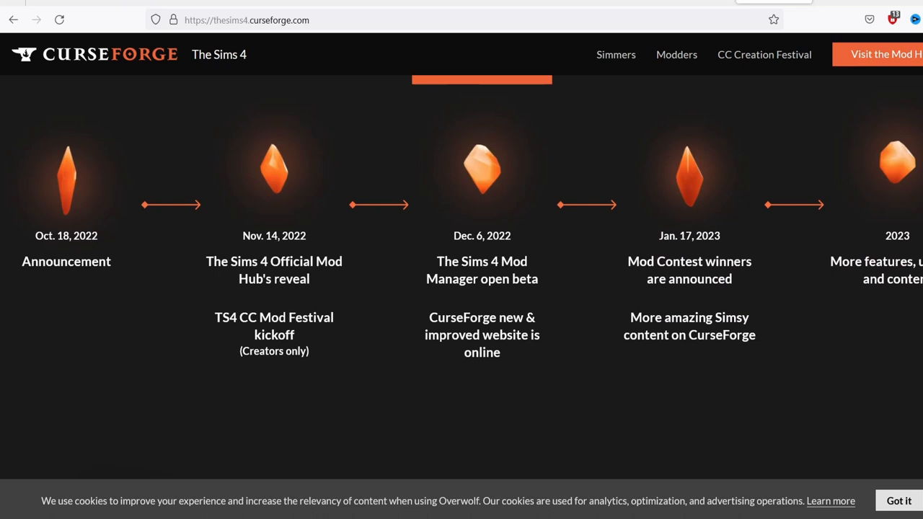
scroll(495, 333, up, 1)
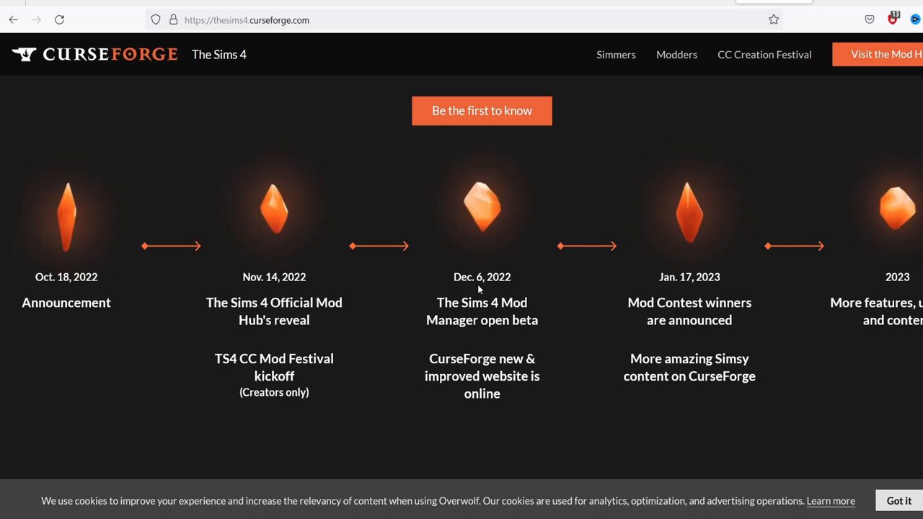
scroll(478, 288, down, 3)
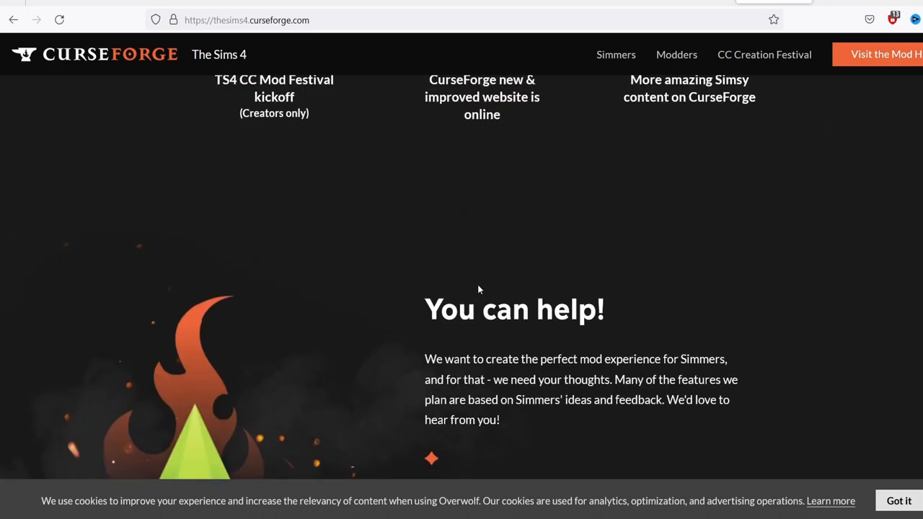
scroll(478, 289, down, 3)
scroll(435, 308, down, 3)
scroll(581, 245, up, 1)
scroll(581, 246, up, 3)
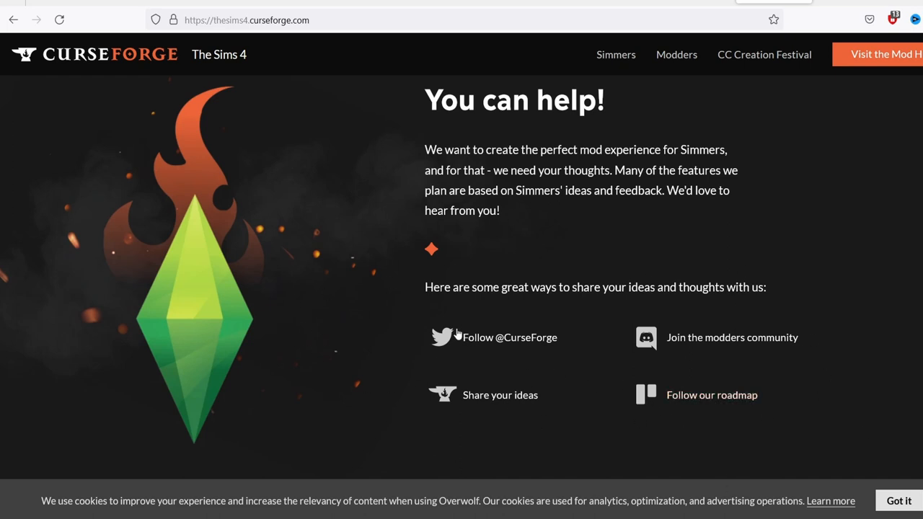
scroll(316, 316, up, 3)
scroll(316, 319, up, 4)
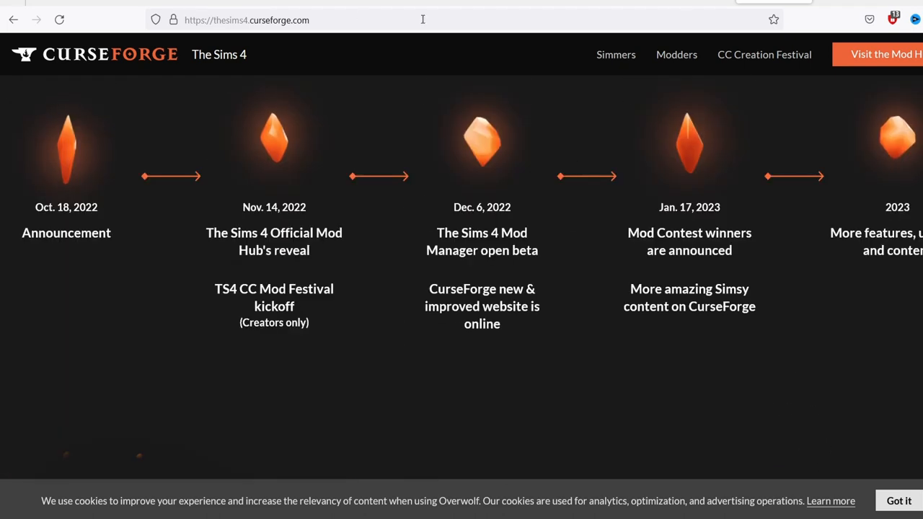